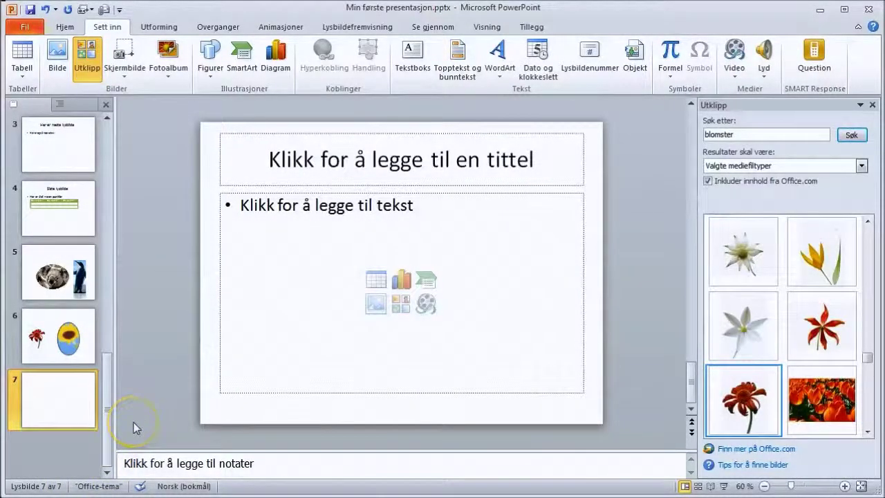
Browse slides 4 to 7, then close the Utklipp clip art pane with slide 7 showing.
left_click(65, 201)
left_click(64, 281)
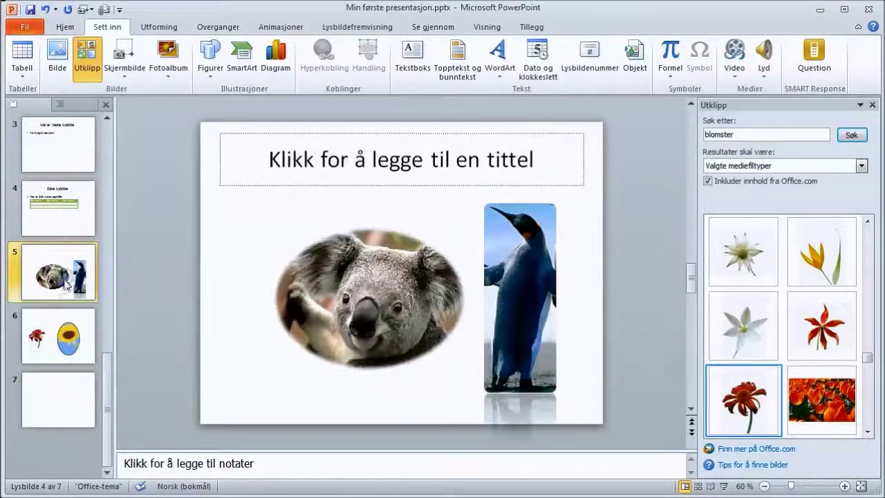
left_click(70, 344)
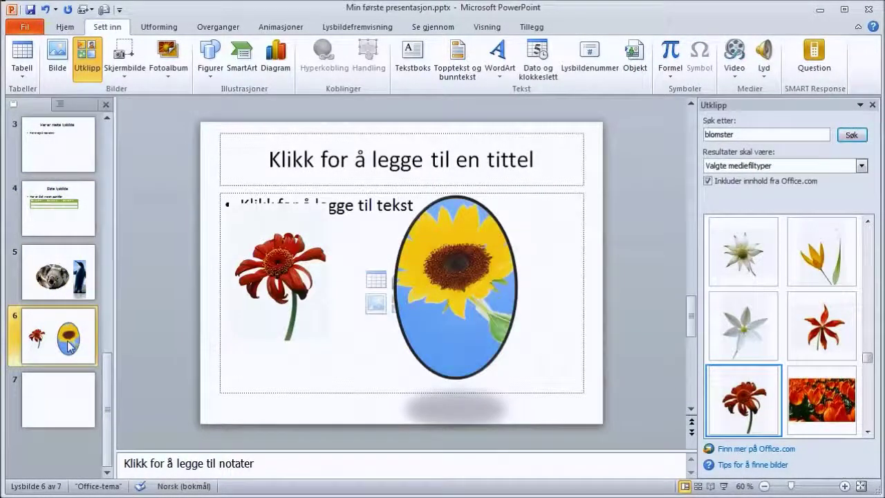
left_click(57, 388)
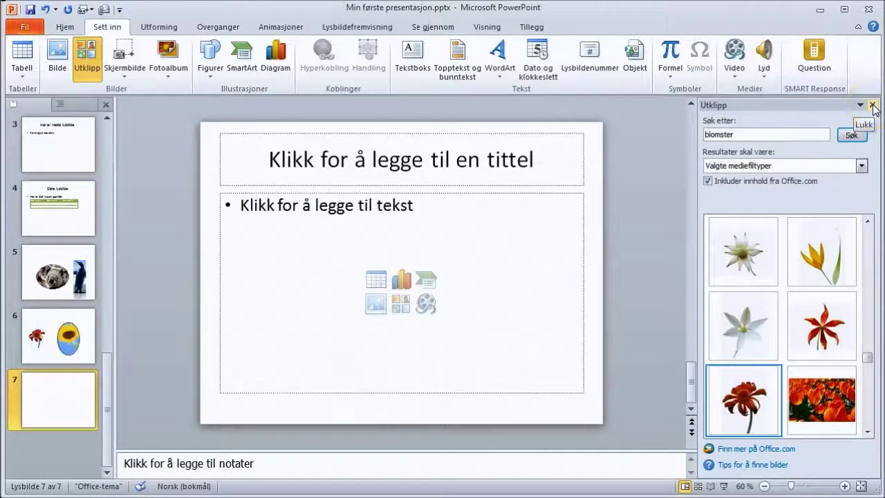
left_click(872, 105)
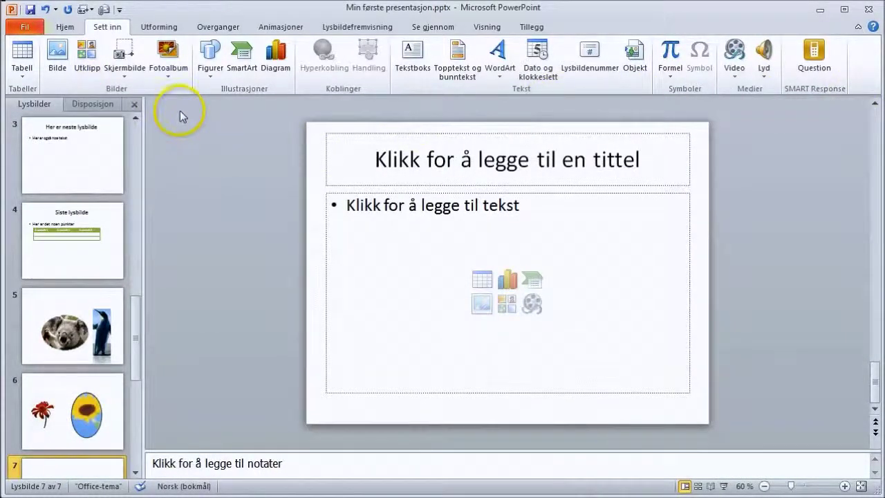
Draw an elbow arrow connector from the text placeholder area toward the slide centre.
left_click(211, 62)
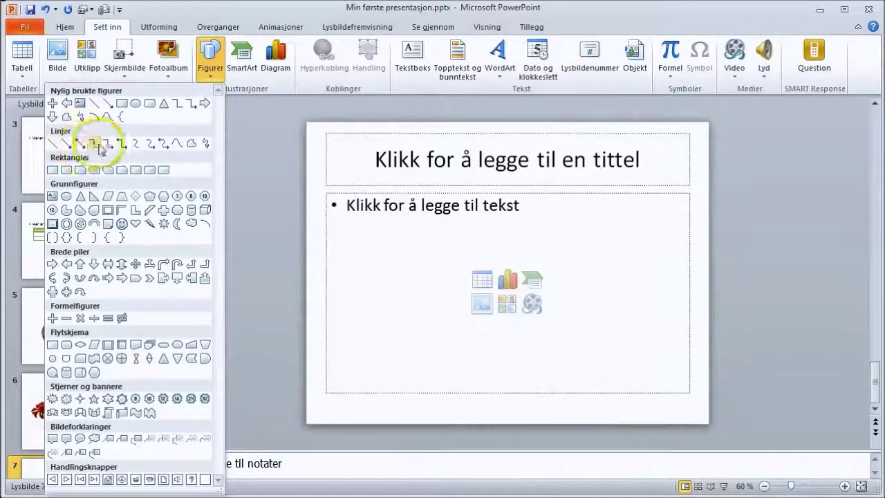
left_click(109, 145)
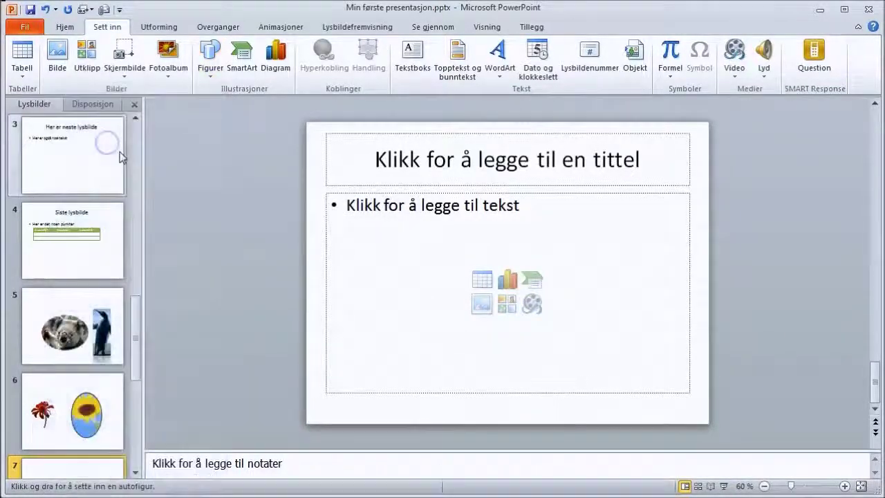
left_click_drag(367, 212, 388, 300)
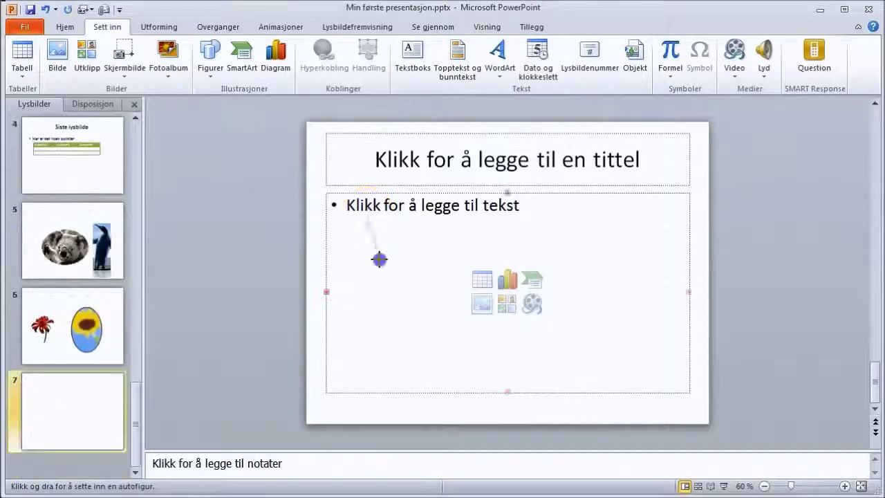
left_click_drag(447, 309, 578, 302)
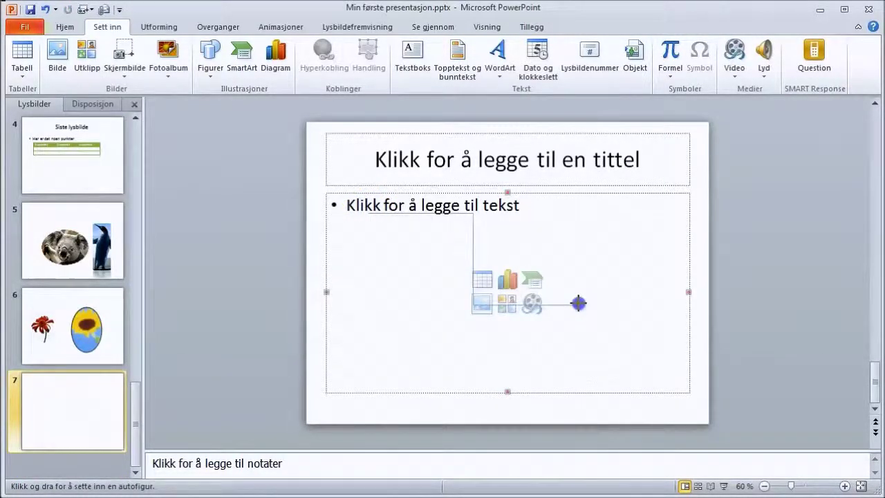
left_click_drag(578, 303, 578, 302)
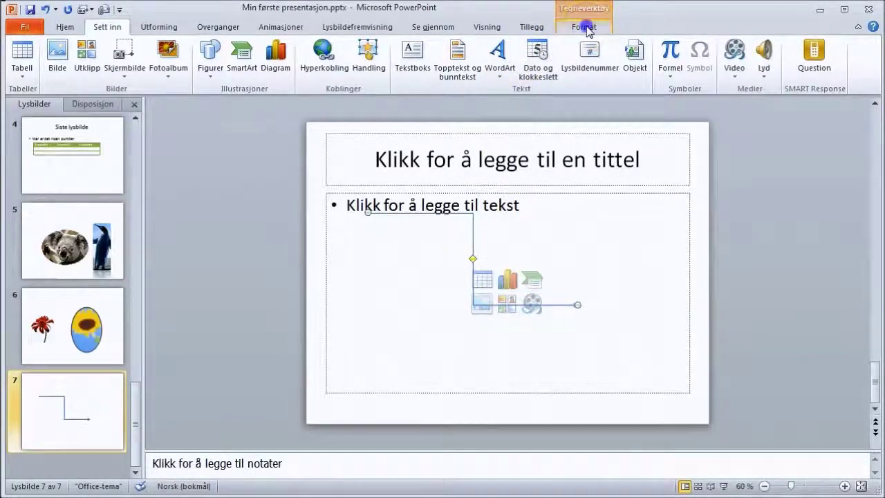
Set the connector's outline thickness to 4½ pt.
left_click(585, 27)
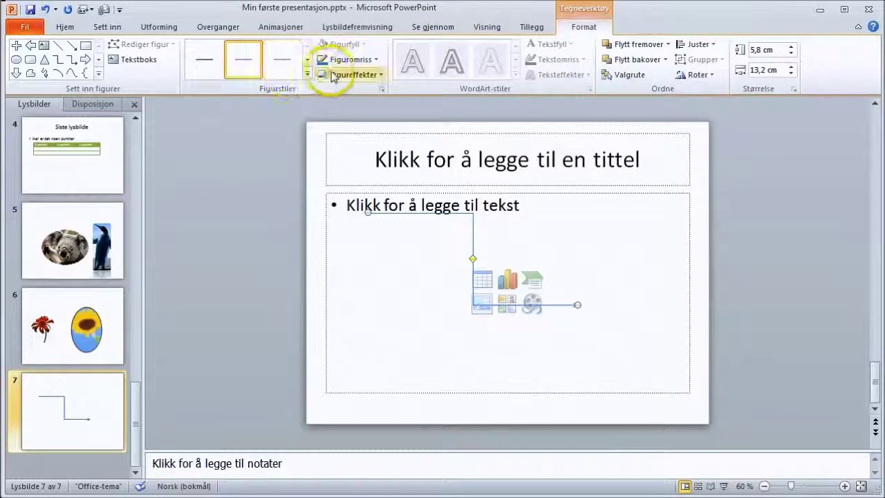
left_click(375, 59)
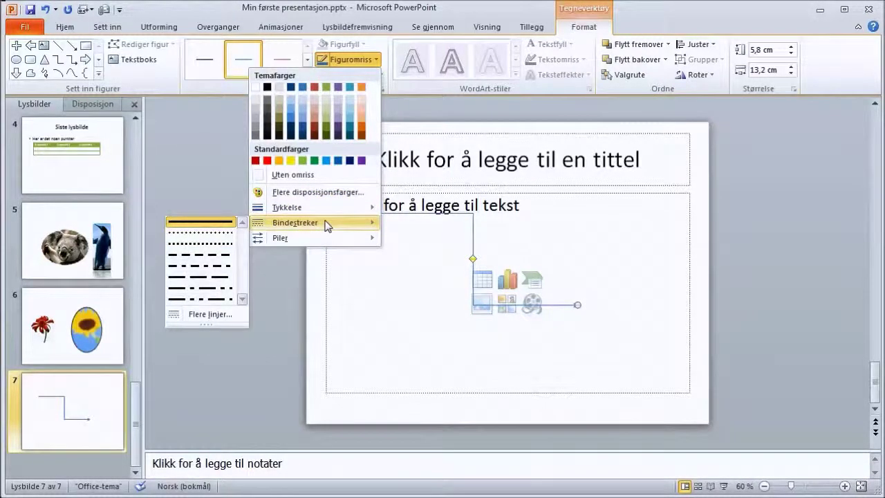
mouse_move(315, 207)
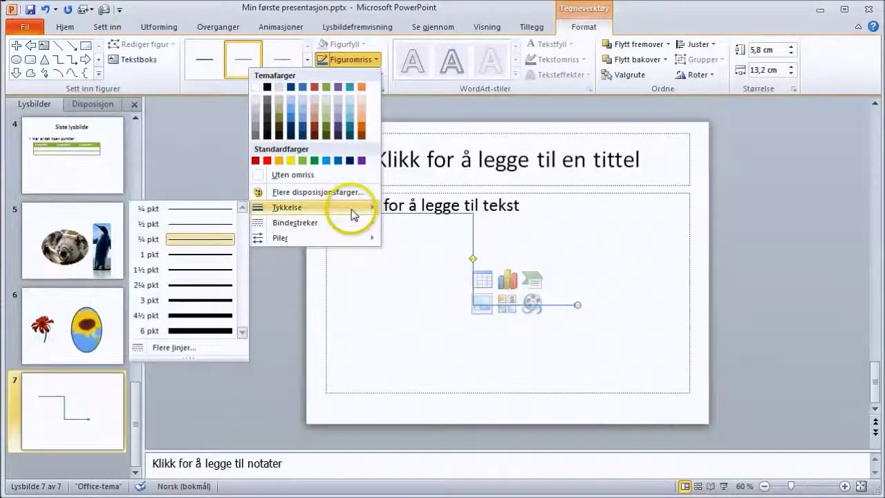
left_click(211, 313)
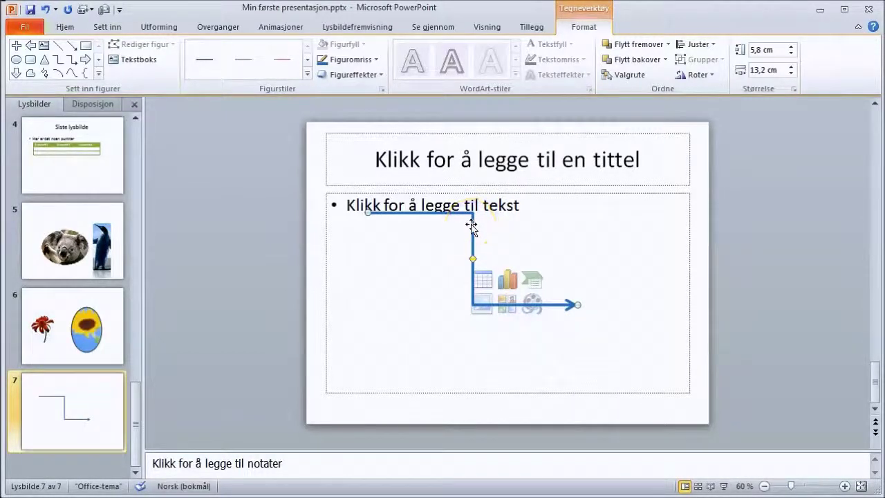
Move the arrow so it starts under the bullet text and reaches further right.
left_click_drag(470, 225, 457, 259)
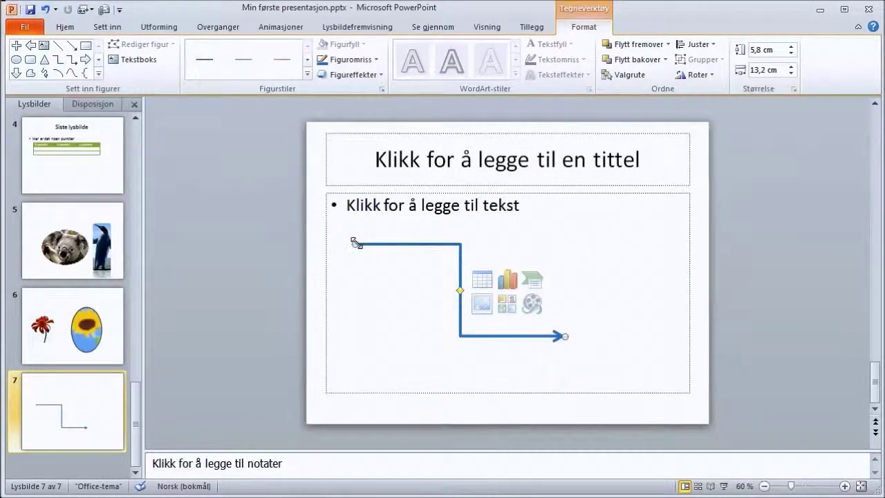
left_click_drag(353, 243, 352, 216)
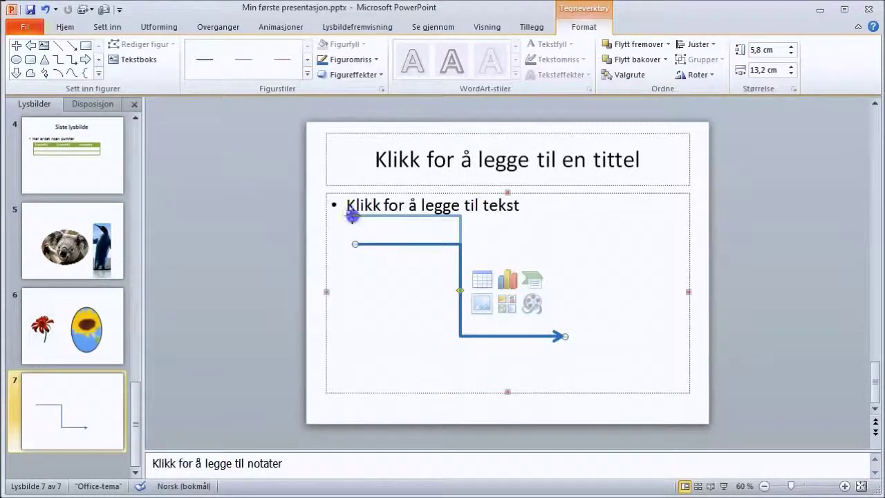
left_click_drag(565, 336, 627, 336)
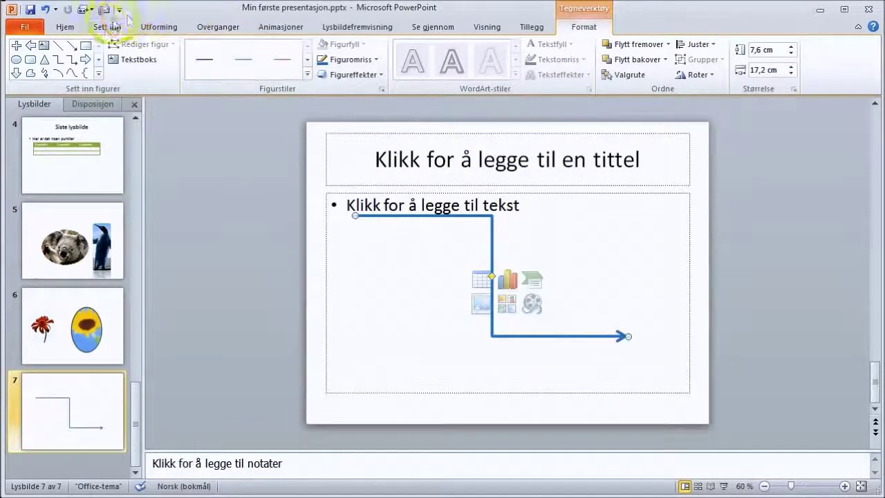
left_click(107, 31)
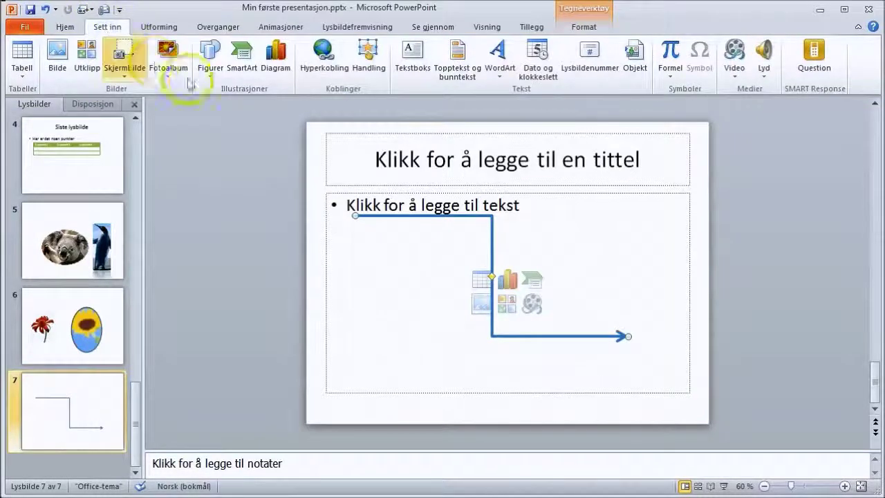
Draw a smiley face on slide 7, tilt it slightly and widen its smile.
left_click(216, 73)
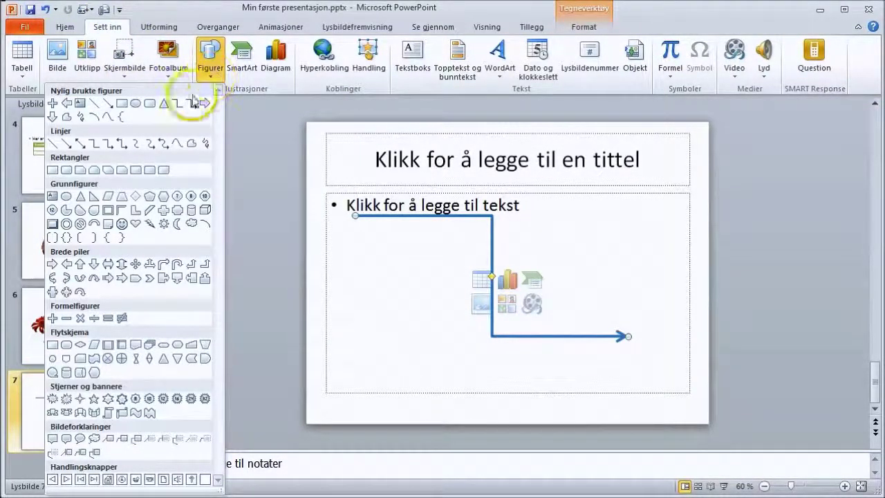
left_click(122, 224)
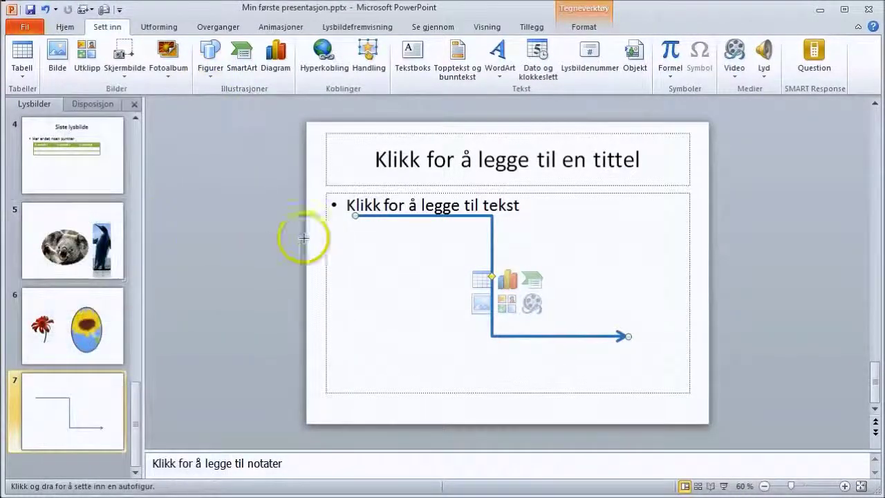
mouse_move(363, 232)
left_mouse_down()
mouse_move(477, 331)
mouse_move(502, 339)
mouse_move(512, 354)
mouse_move(476, 355)
mouse_move(475, 368)
mouse_move(490, 369)
left_mouse_up()
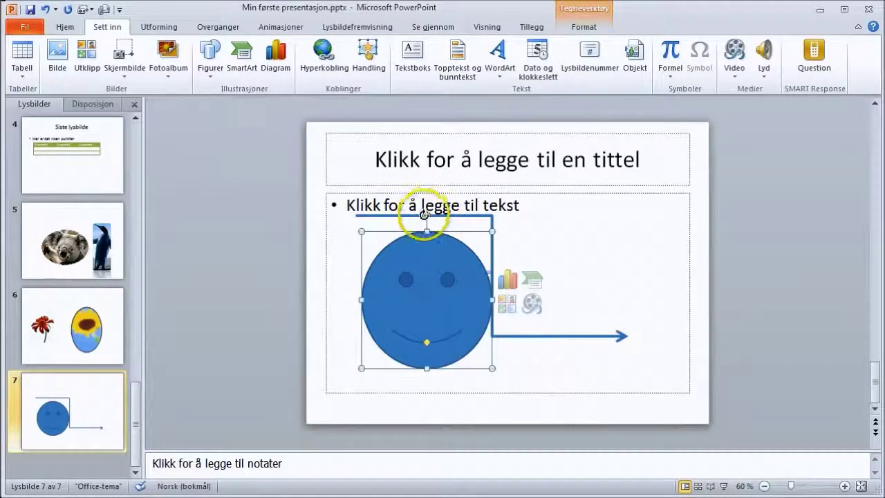
mouse_move(427, 215)
left_mouse_down()
mouse_move(459, 213)
mouse_move(500, 233)
mouse_move(450, 223)
mouse_move(397, 233)
mouse_move(389, 225)
left_mouse_up()
mouse_move(445, 330)
left_mouse_down()
mouse_move(449, 343)
mouse_move(446, 334)
left_mouse_up()
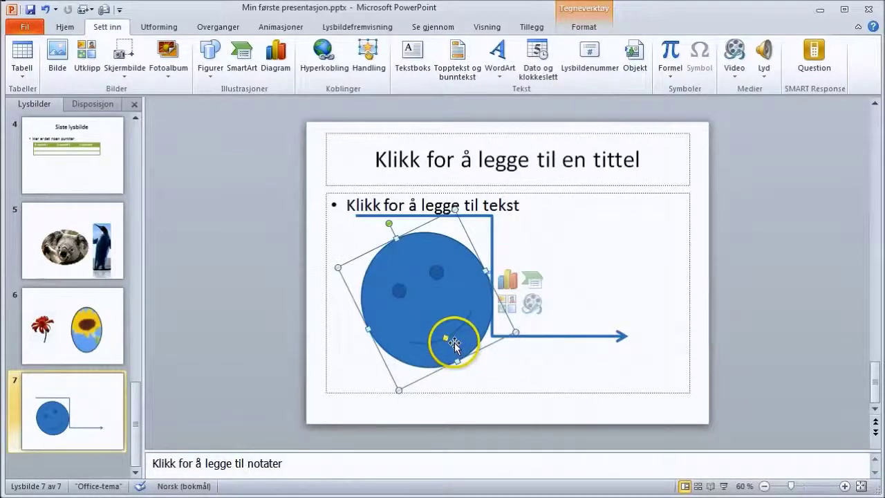
left_click_drag(445, 334, 445, 337)
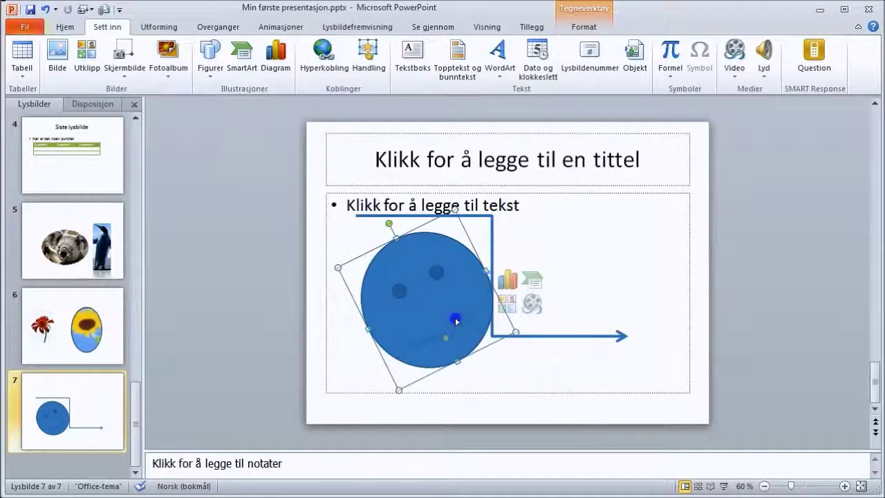
left_click_drag(445, 325, 443, 340)
mouse_move(451, 348)
left_mouse_down()
mouse_move(446, 334)
mouse_move(492, 253)
mouse_move(521, 253)
left_mouse_up()
Drag the elbow arrow's vertical segment to reposition its bend.
left_click(492, 254)
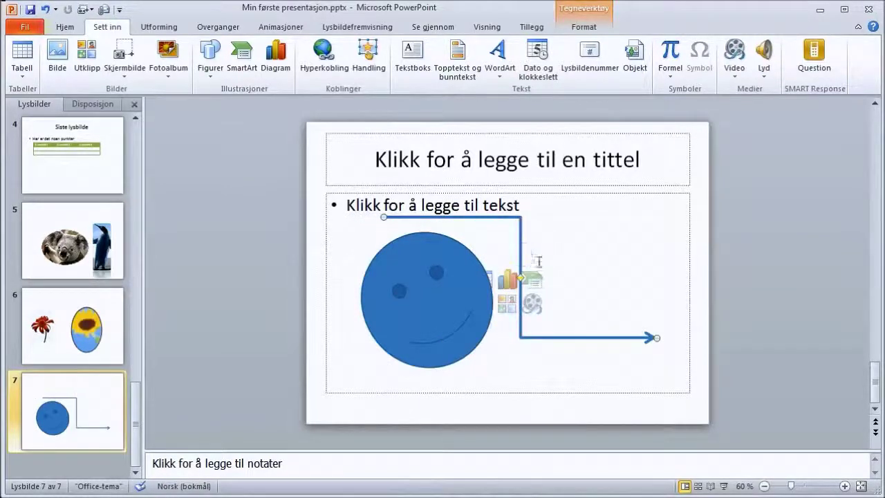
mouse_move(521, 280)
left_mouse_down()
mouse_move(602, 277)
mouse_move(522, 280)
left_mouse_up()
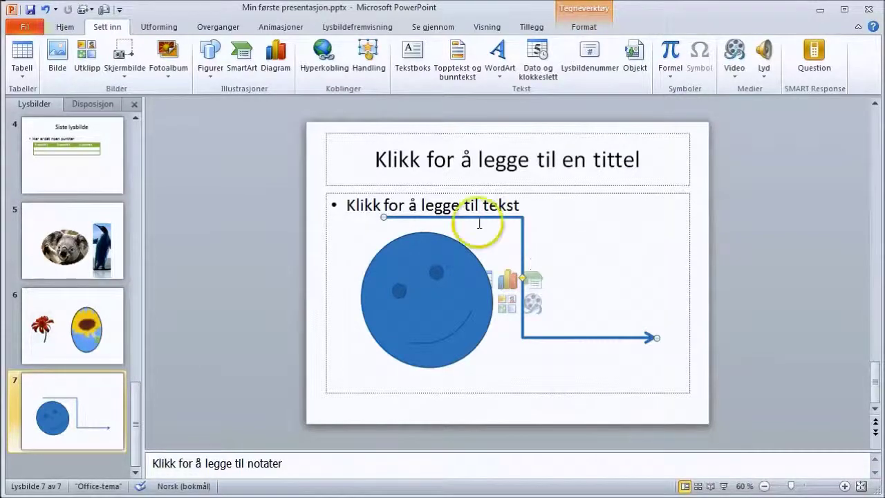
left_click(209, 76)
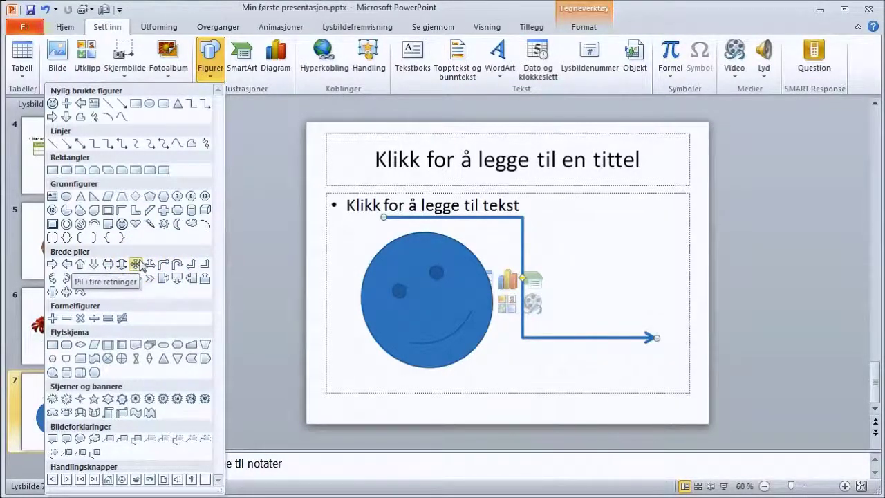
Dismiss the shapes gallery and add slide 8 using the Tittel og innhold layout.
left_click(209, 55)
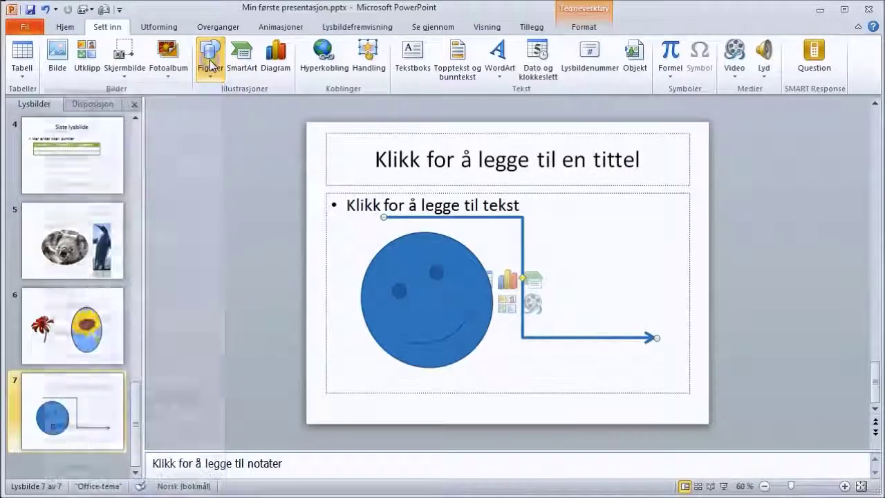
left_click(65, 26)
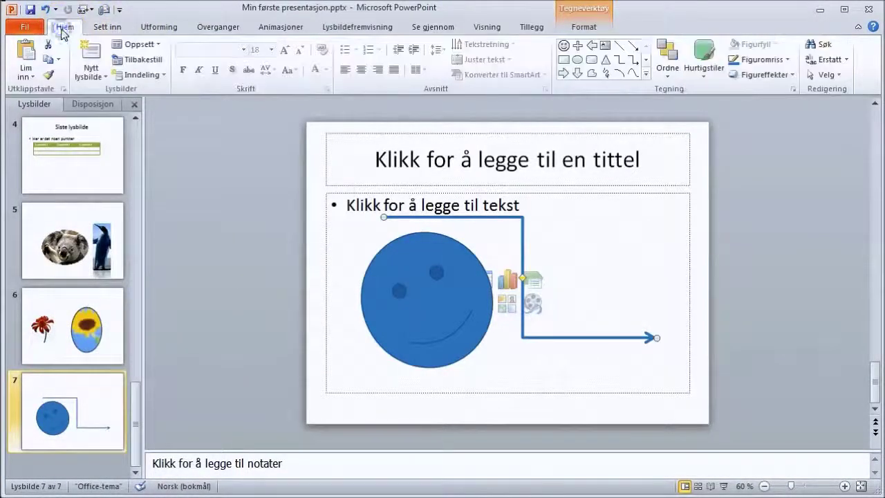
left_click(90, 69)
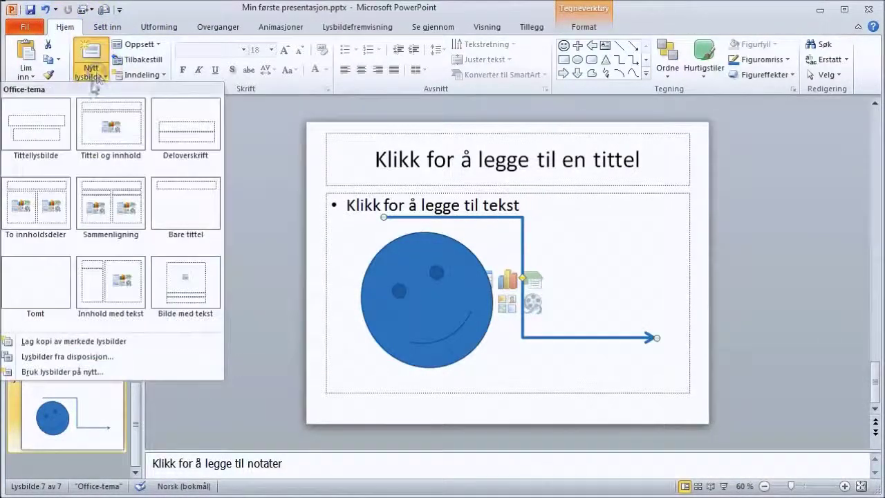
left_click(90, 138)
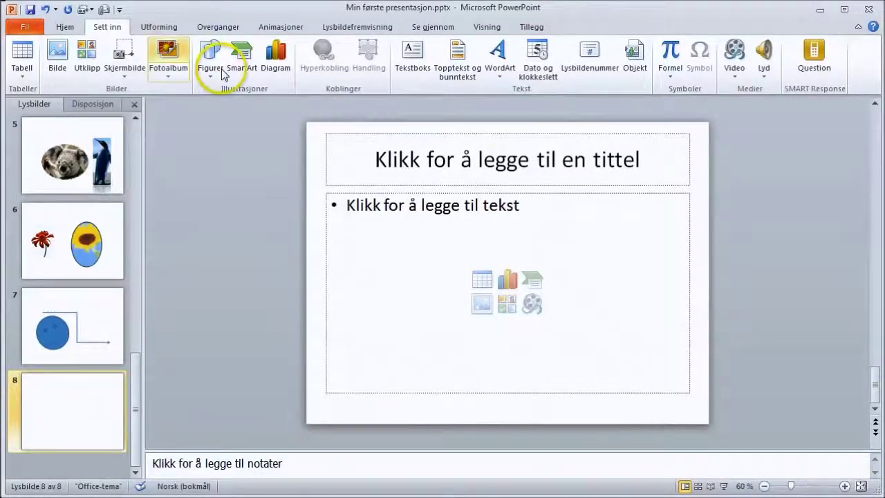
left_click(240, 55)
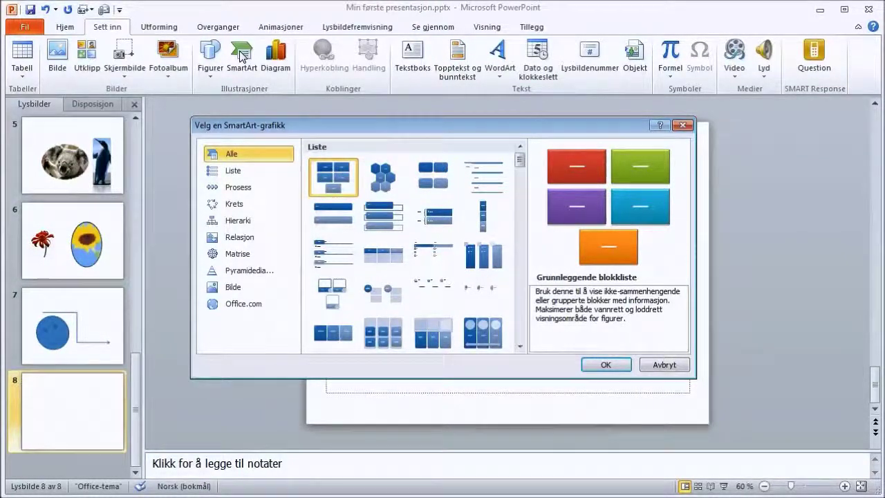
Insert the Tekstkrets layout from the Krets SmartArt category.
left_click(236, 203)
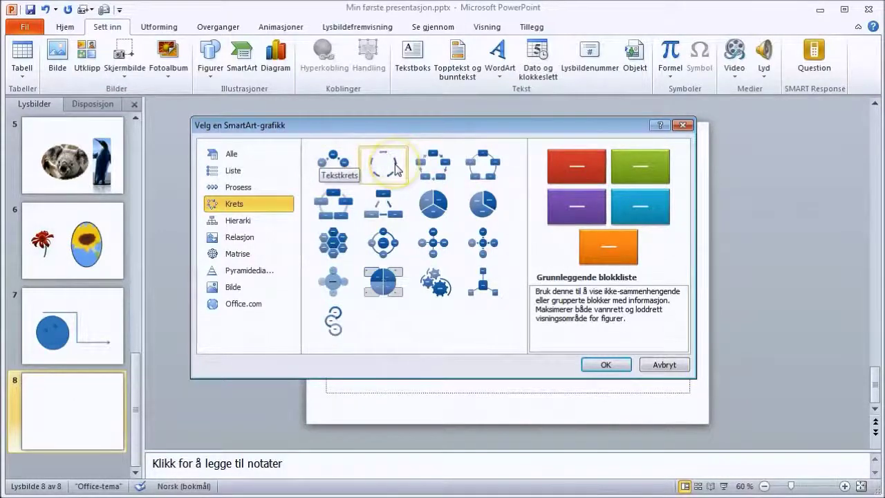
left_click(373, 166)
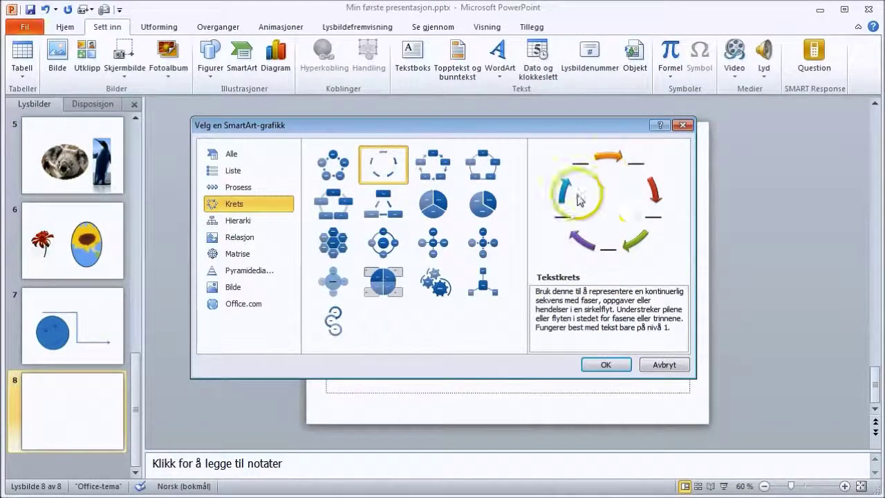
left_click(596, 365)
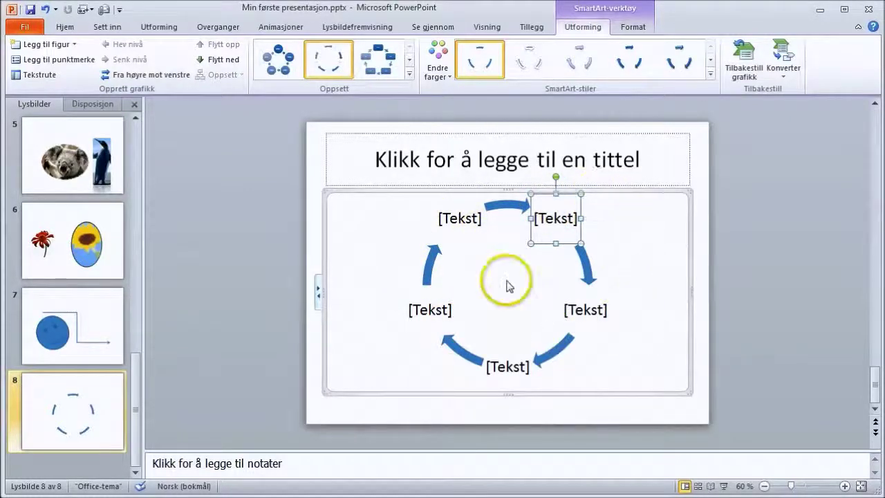
Fill the cycle nodes with Hei, På, Deg and a smiley, leaving the top-left node empty.
left_click(552, 217)
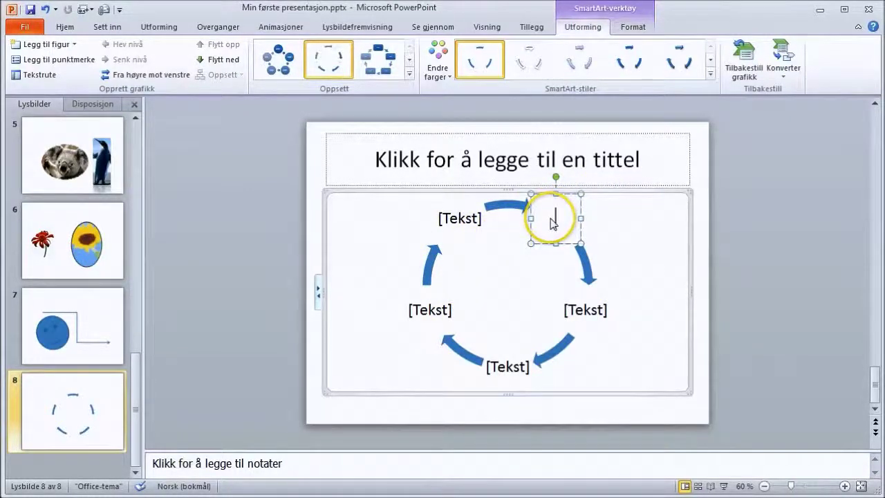
type("Hei")
left_click(585, 309)
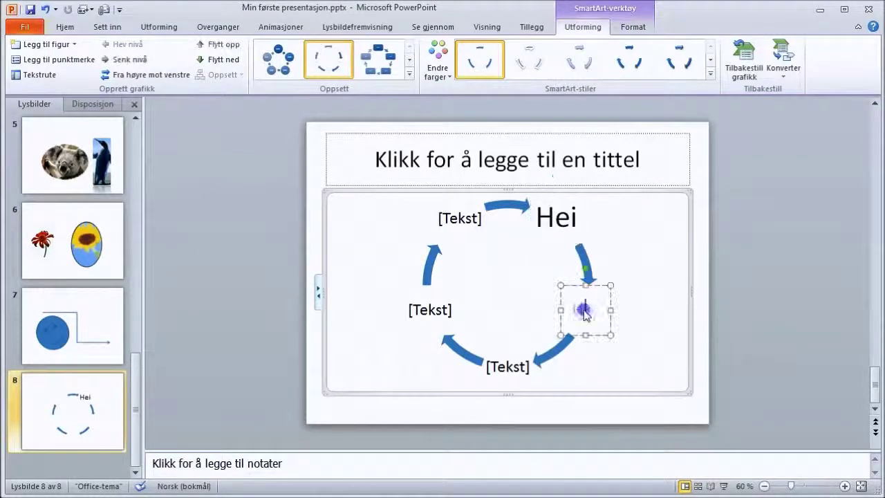
type("På")
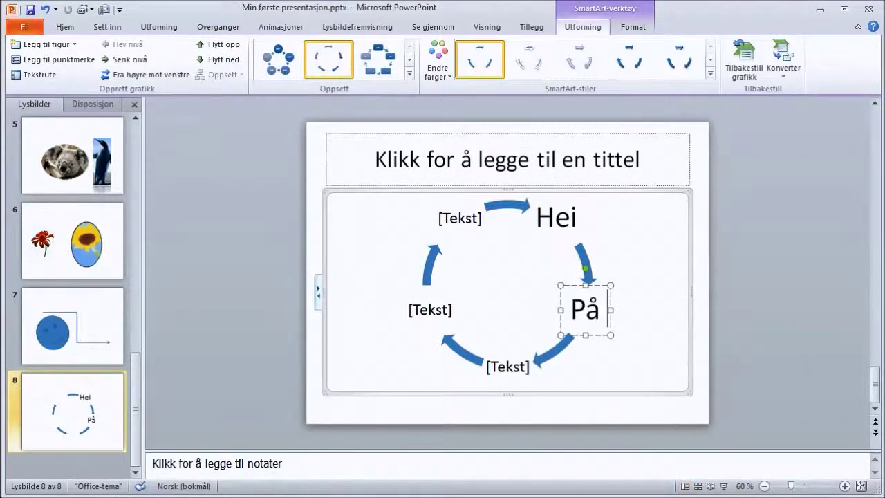
left_click(518, 369)
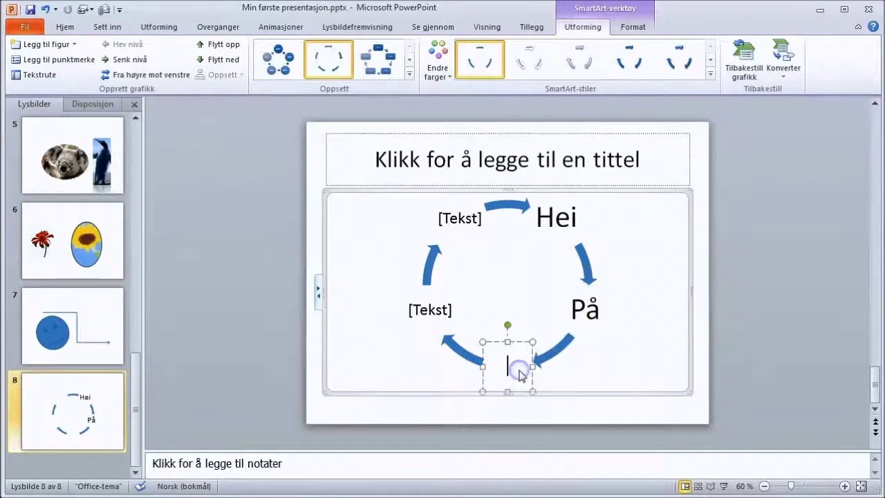
type("Deg")
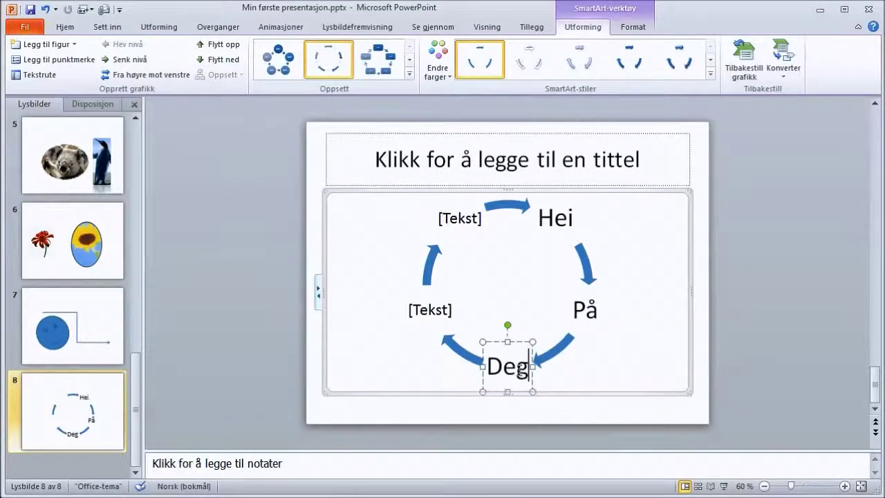
left_click(435, 315)
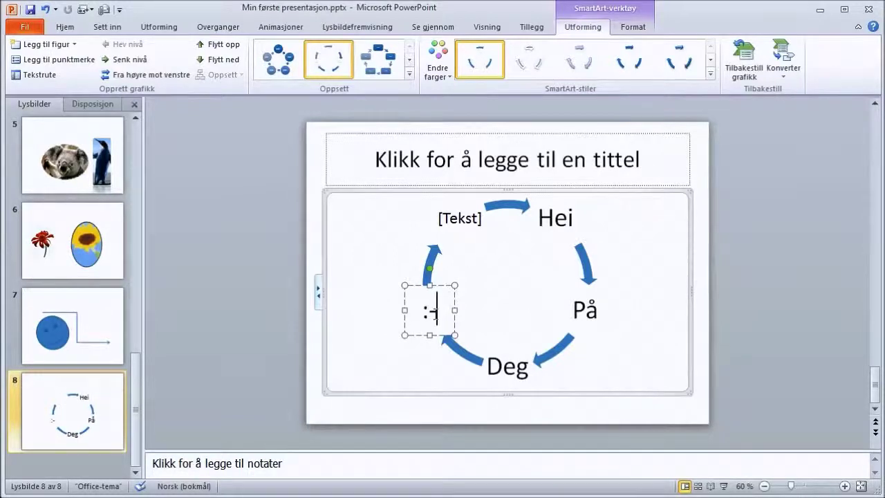
left_click(460, 219)
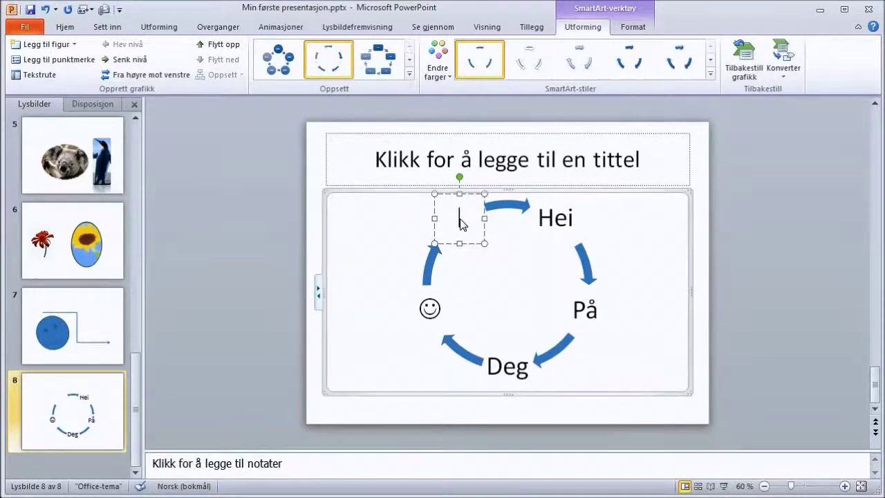
left_click(587, 235)
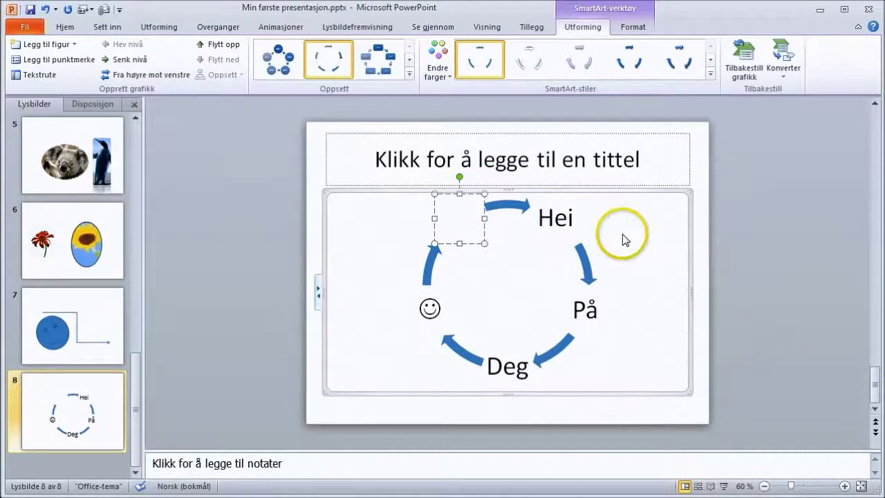
left_click(426, 284)
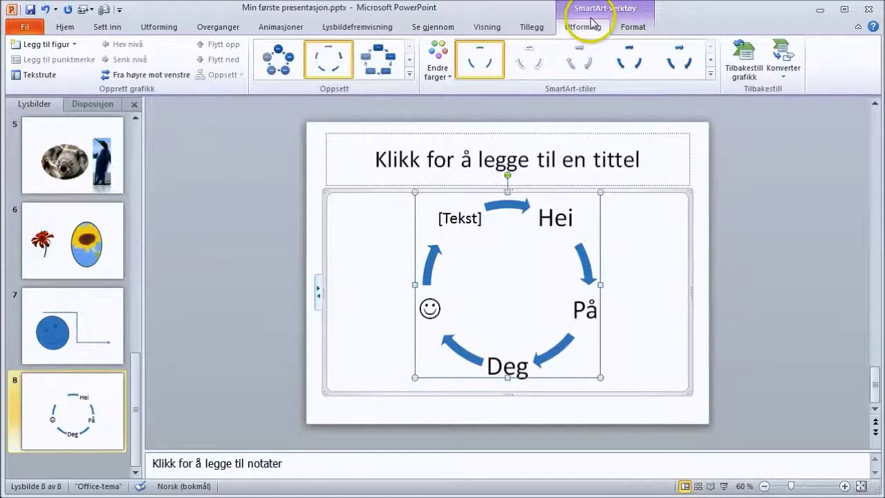
left_click(710, 74)
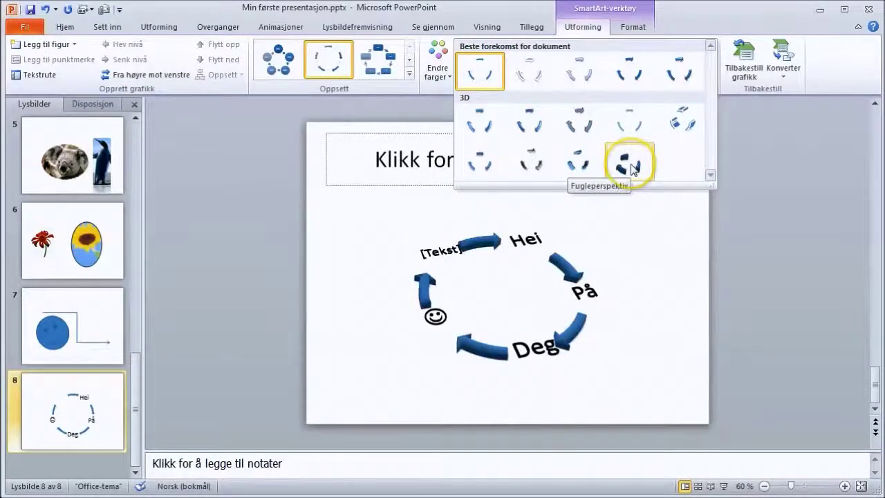
left_click(586, 29)
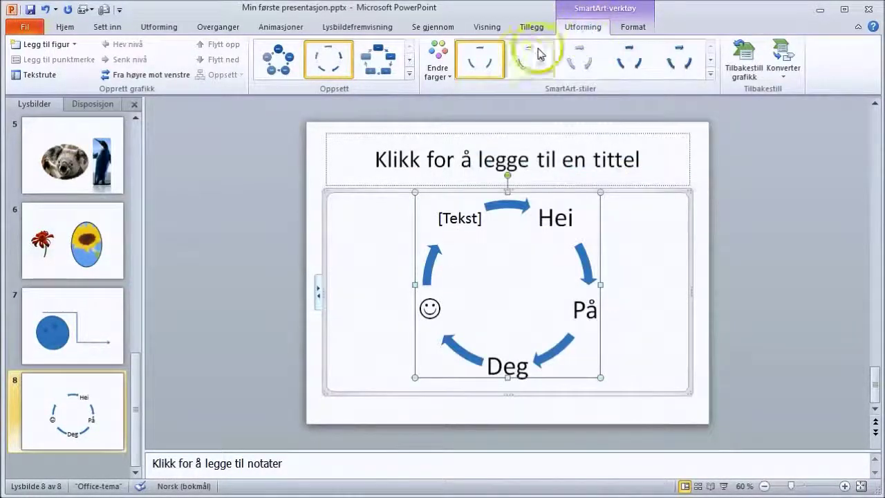
left_click(447, 81)
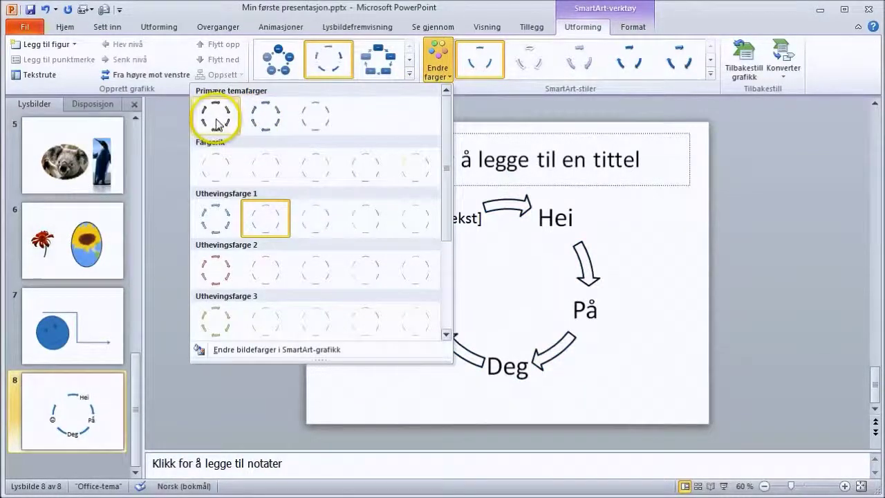
Apply the Fargerik colour scheme and toggle Fra høyre mot venstre on and back off.
left_click(253, 181)
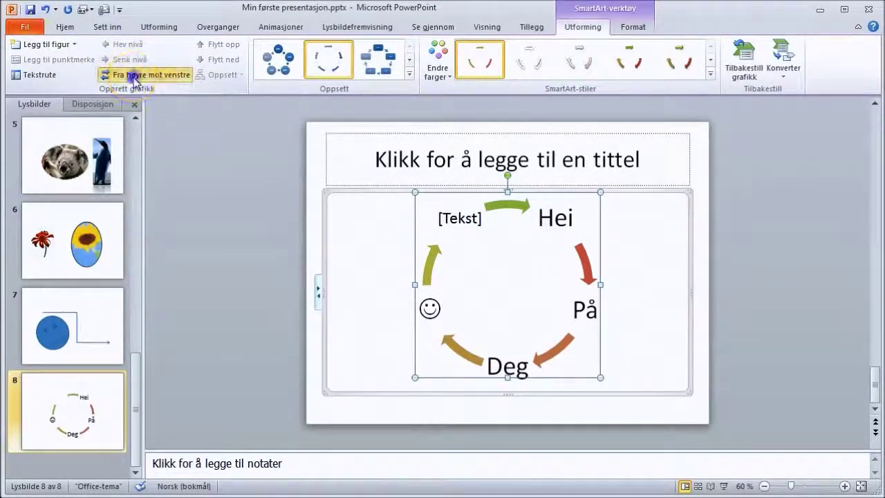
left_click(135, 76)
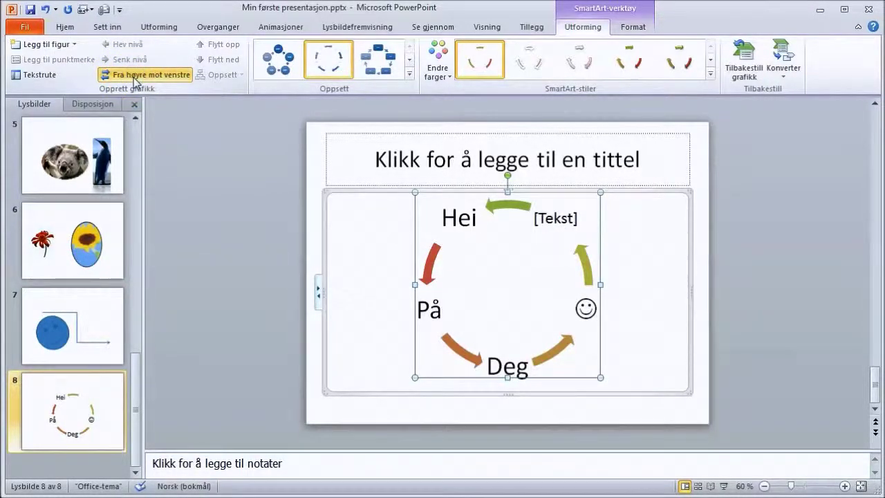
left_click(136, 76)
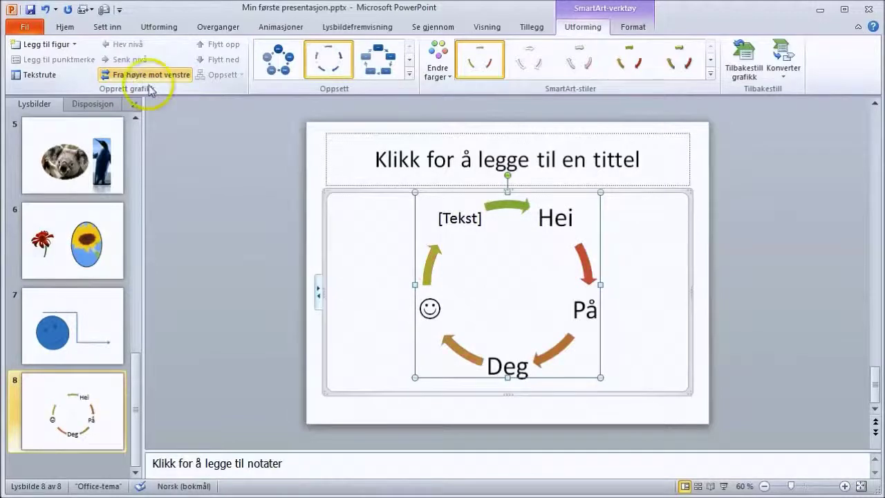
Look over the SmartArt Format shape styles without changing the diagram.
left_click(636, 31)
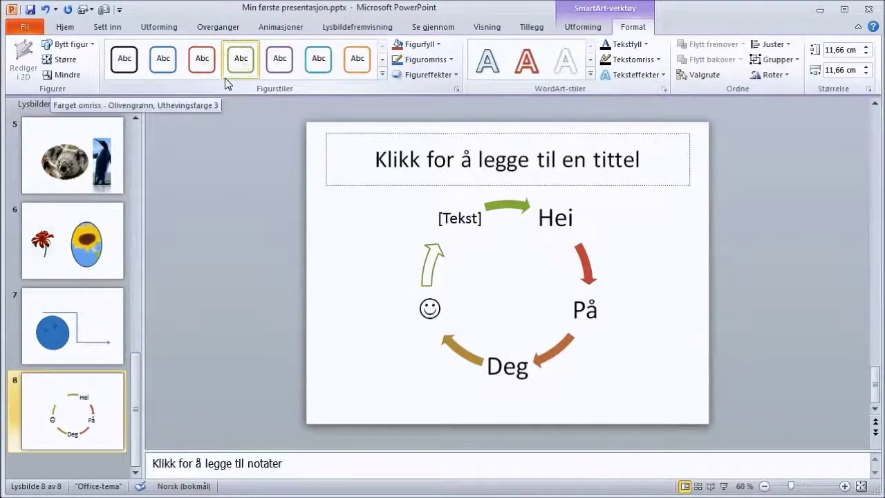
left_click(515, 209)
left_click(568, 27)
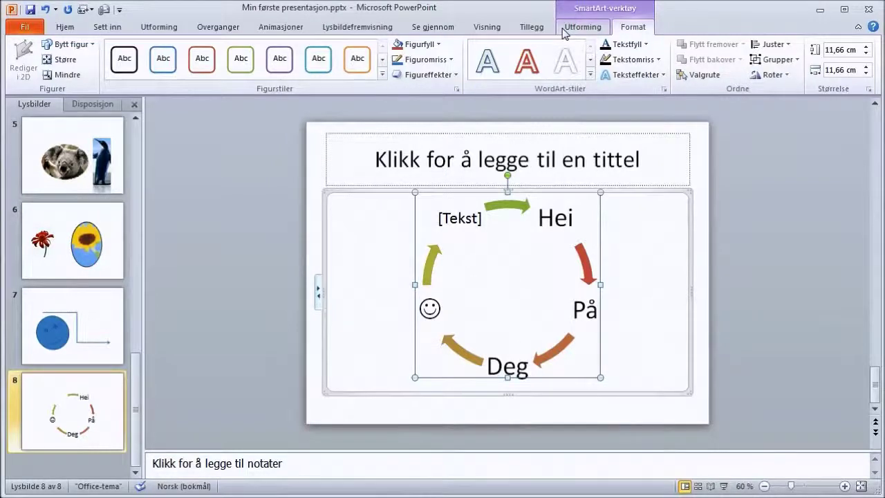
left_click(581, 128)
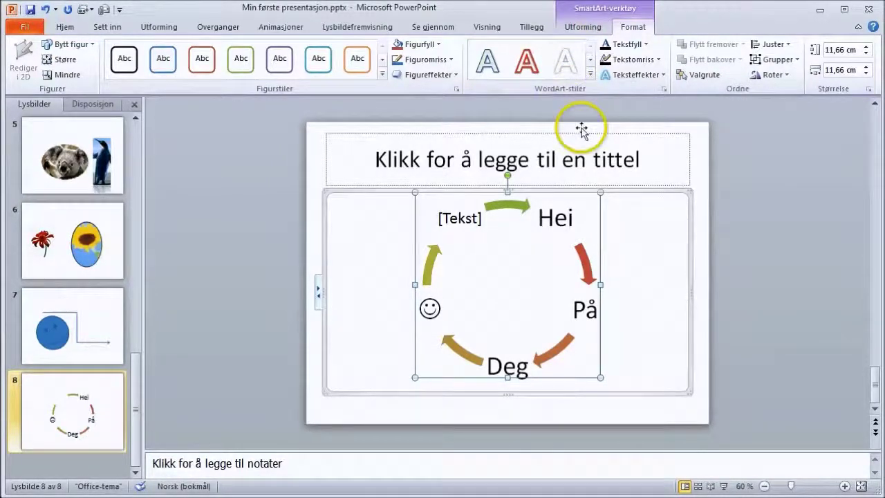
Browse the SmartArt layout categories and cancel without inserting a graphic.
left_click(118, 29)
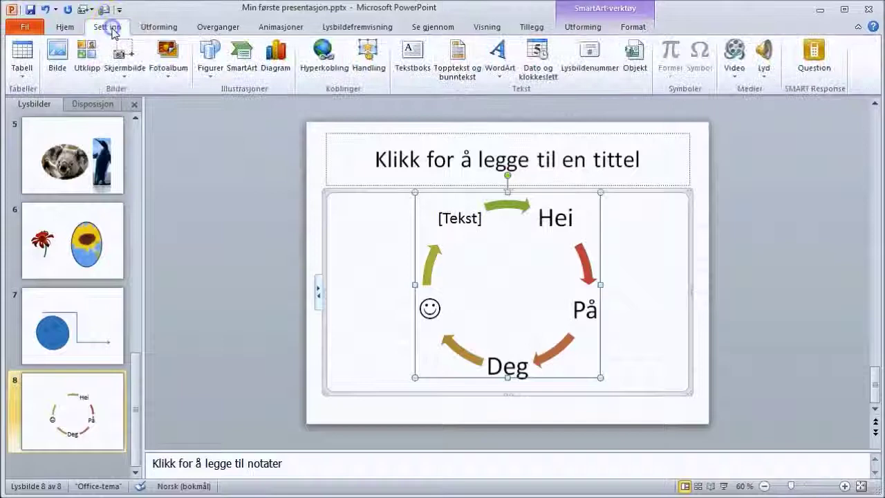
left_click(242, 65)
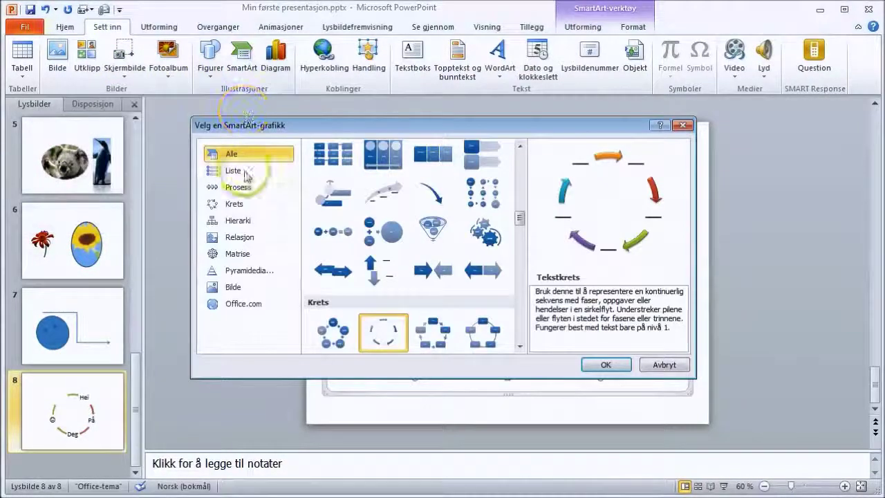
left_click(238, 222)
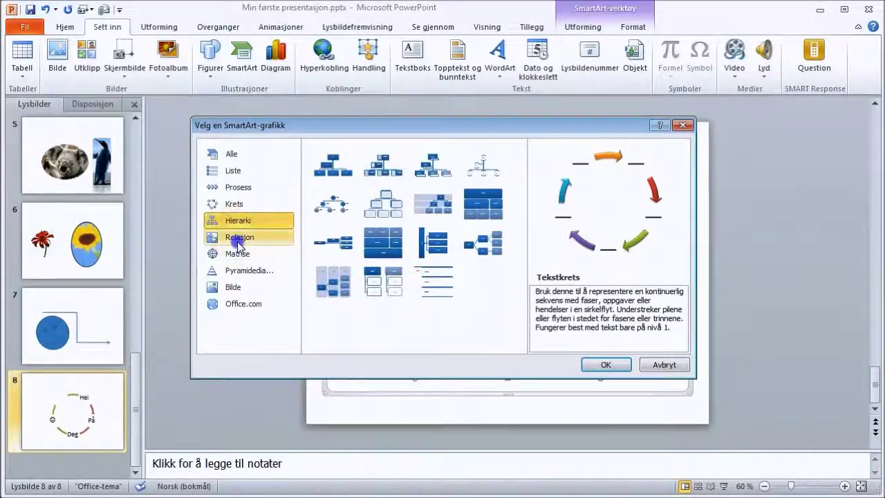
left_click(237, 237)
left_click(238, 254)
left_click(235, 271)
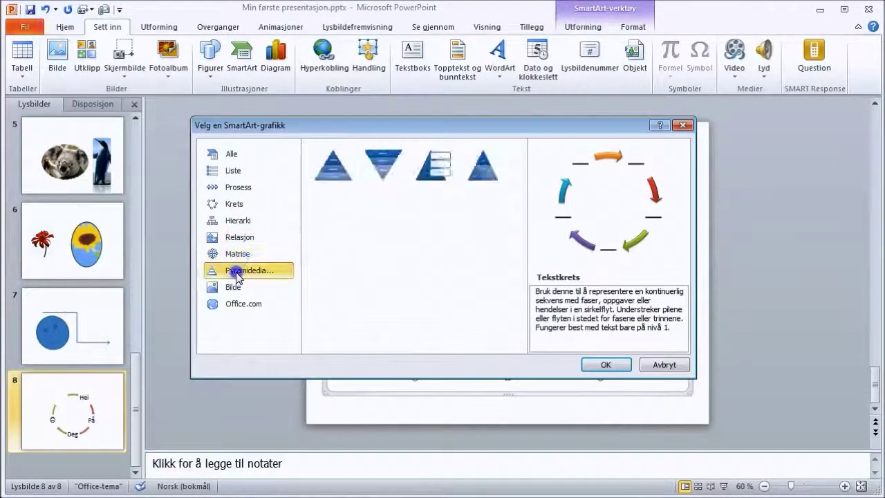
left_click(231, 287)
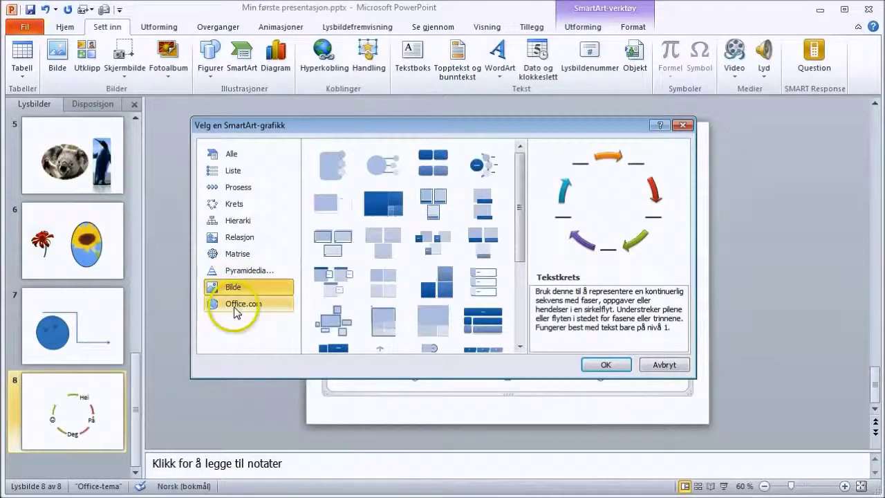
left_click(233, 304)
left_click(235, 188)
left_click(230, 154)
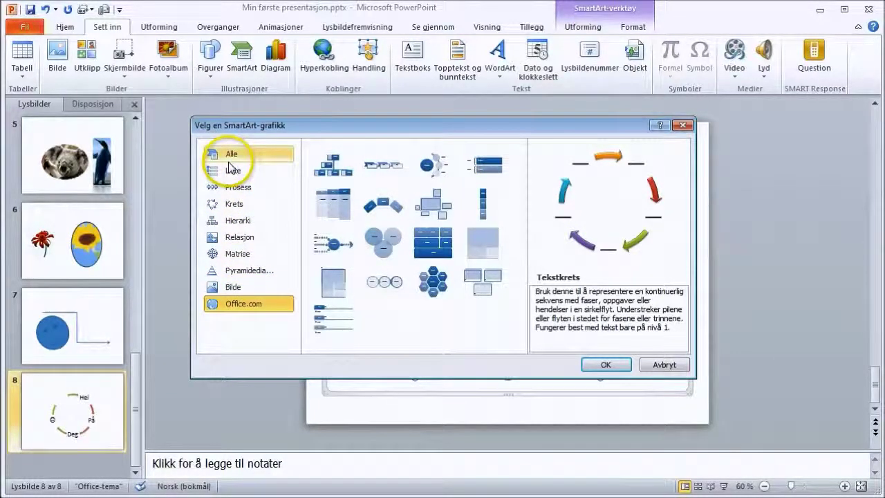
left_click(230, 170)
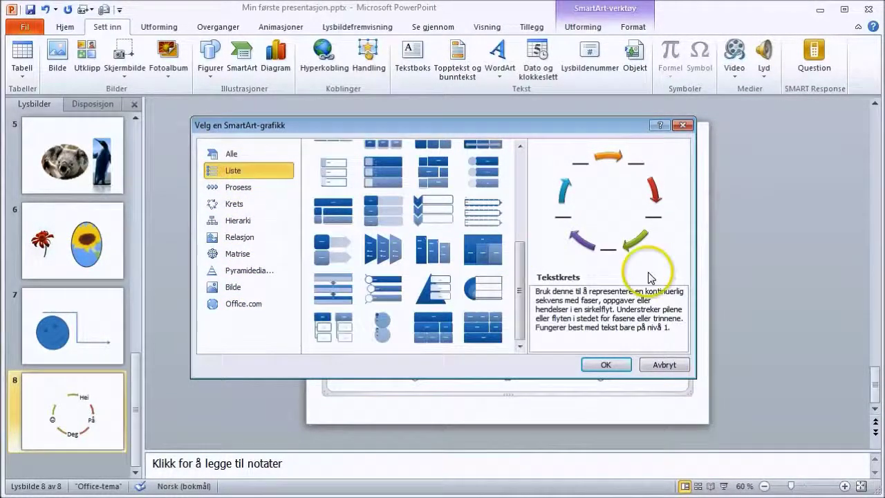
left_click(675, 366)
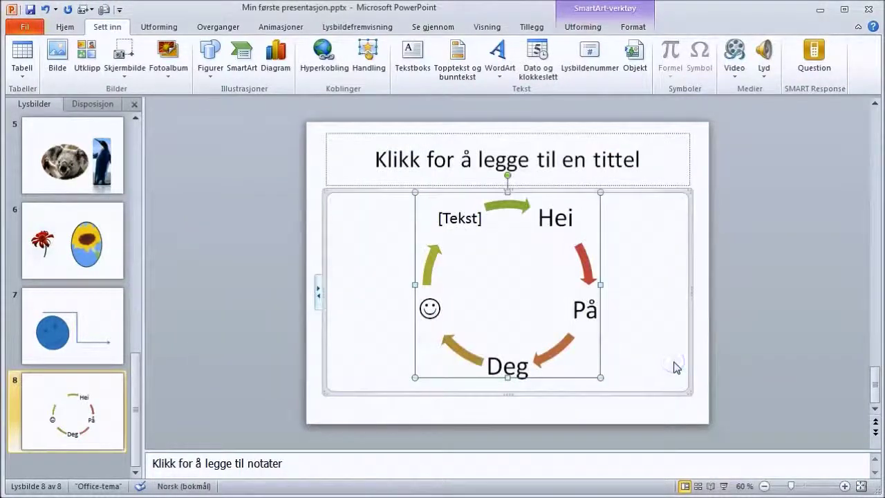
Add a blank slide 9 with title and content placeholders after the cycle slide.
left_click(64, 27)
left_click(89, 61)
left_click(102, 27)
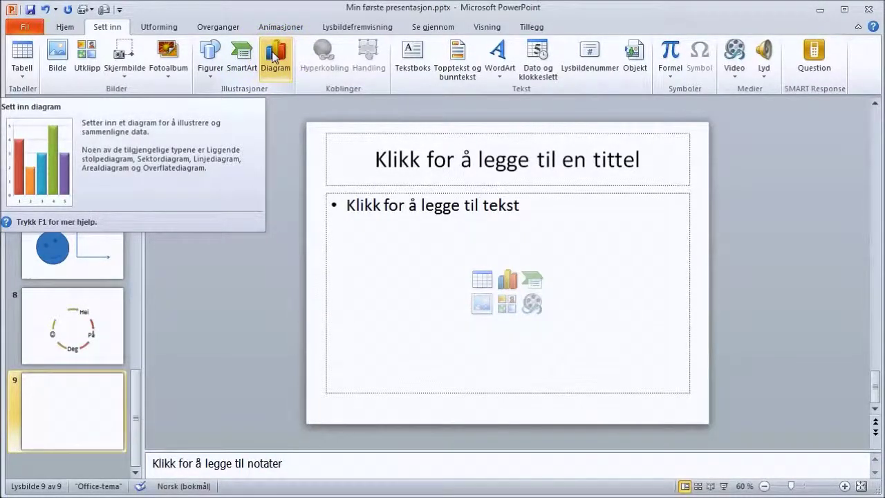
Insert a 3-D Sektor (pie) chart from Sett inn > Diagram onto slide 9.
left_click(274, 57)
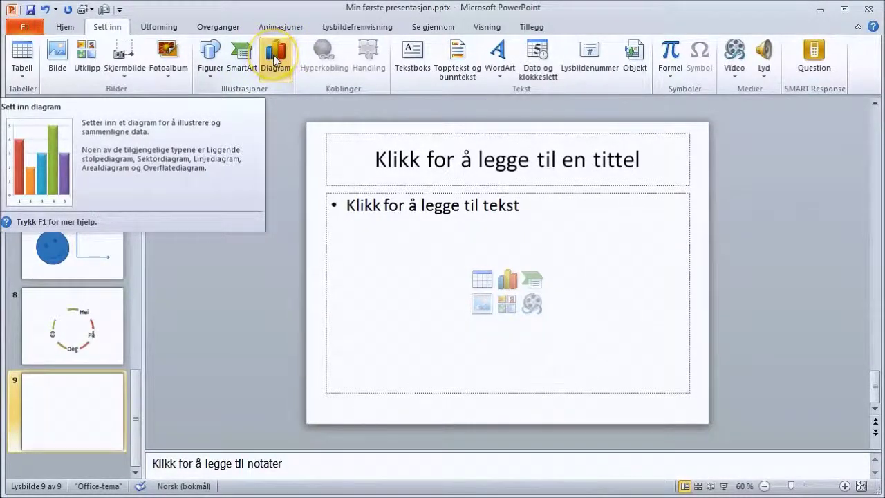
left_click(276, 59)
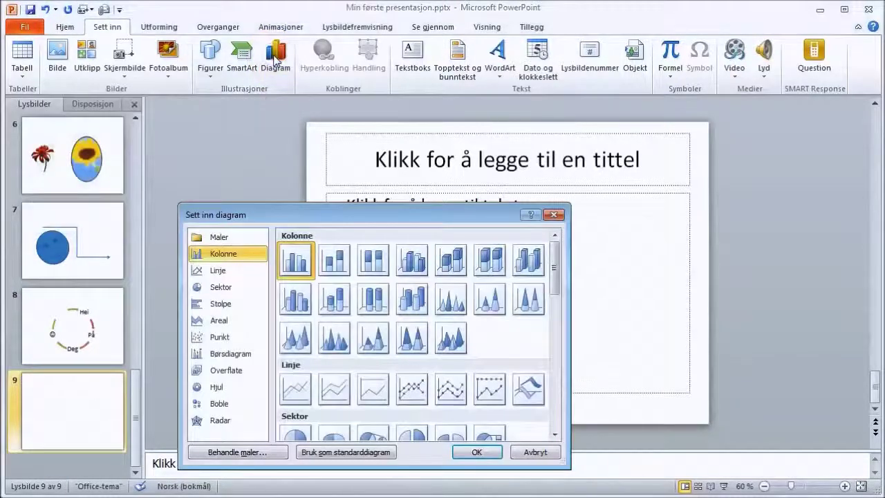
left_click_drag(364, 215, 524, 101)
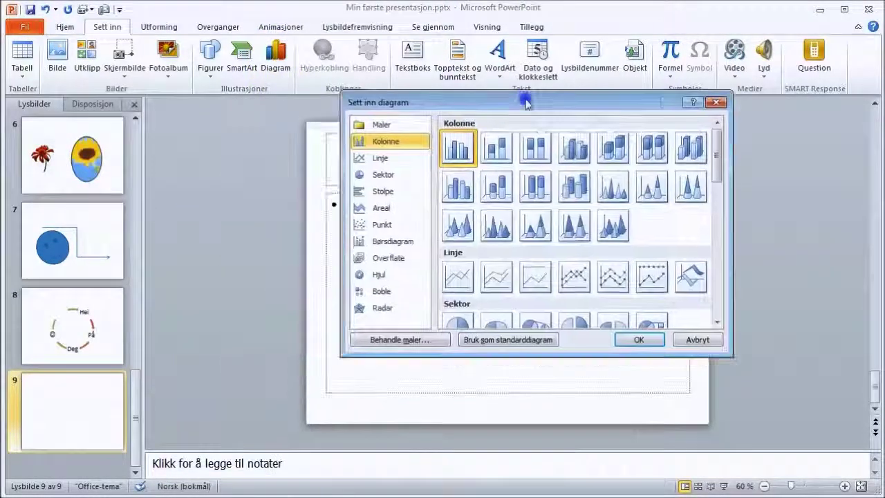
left_click(378, 178)
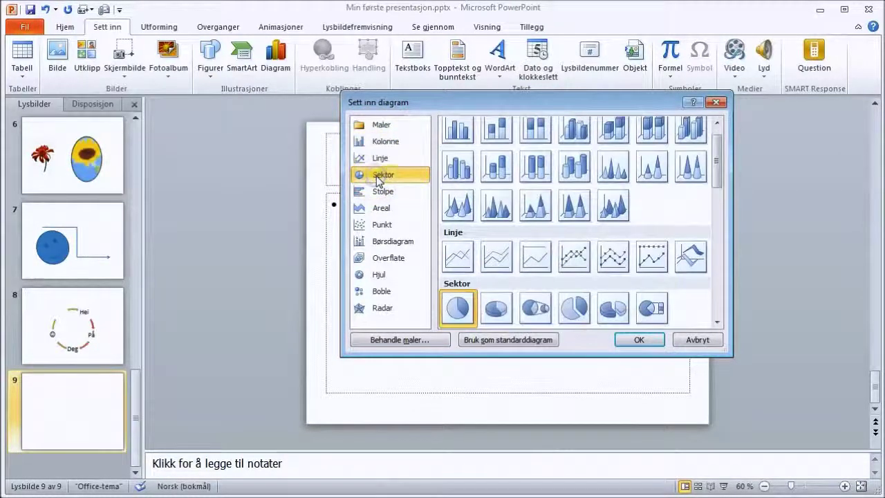
left_click(500, 309)
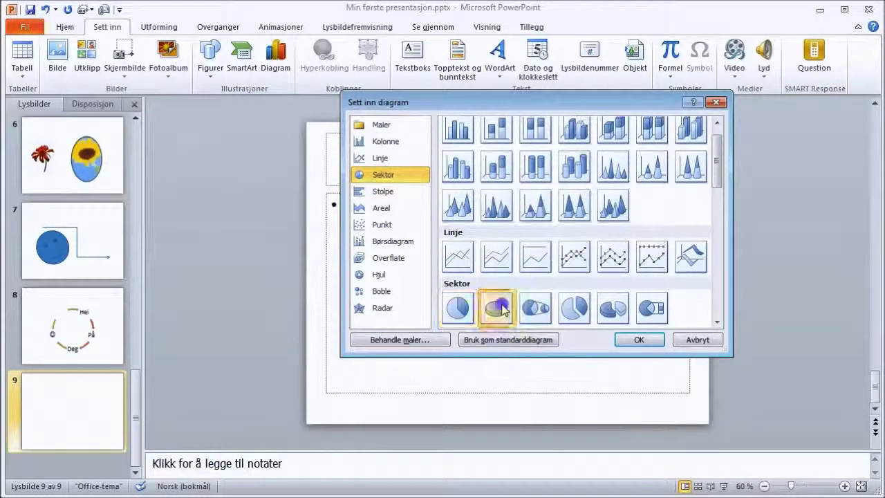
left_click(631, 346)
left_click(630, 345)
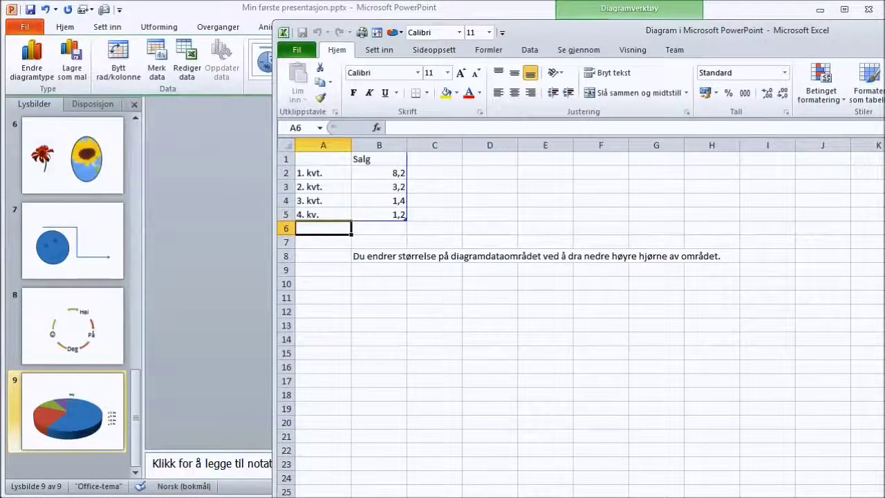
In the chart data, enter 5 for 2. kvt. in B3 and 4,6 for 4. kv. in B5, then close Excel.
left_click_drag(828, 474, 838, 448)
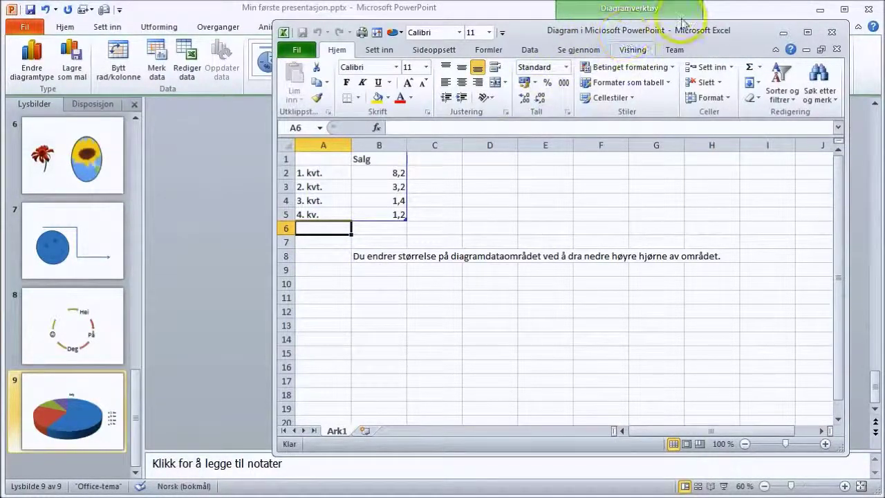
left_click_drag(695, 38, 657, 55)
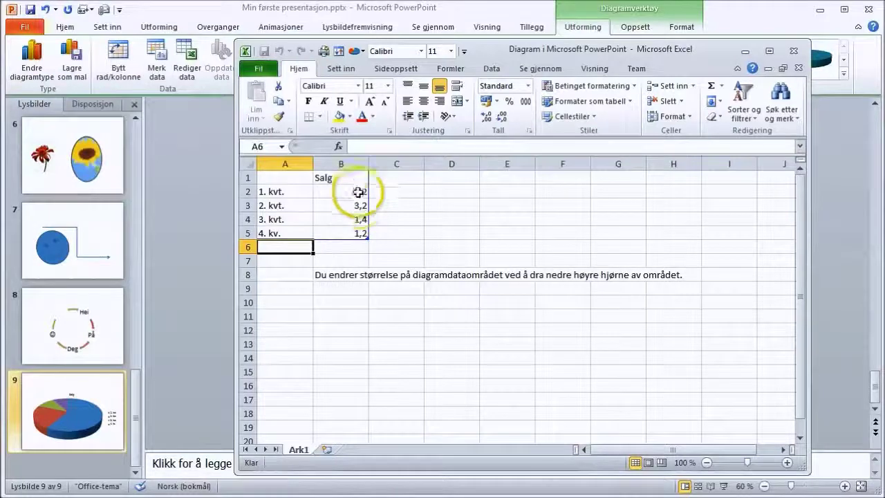
left_click(342, 205)
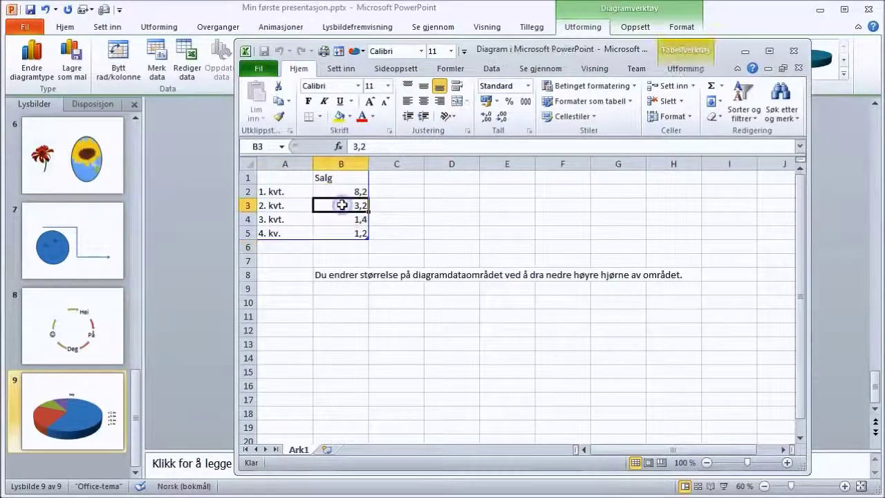
type("5")
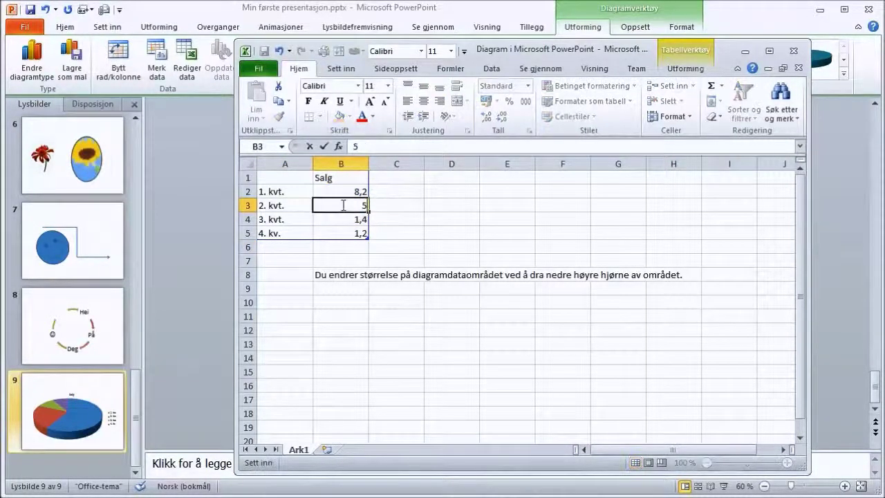
left_click(356, 235)
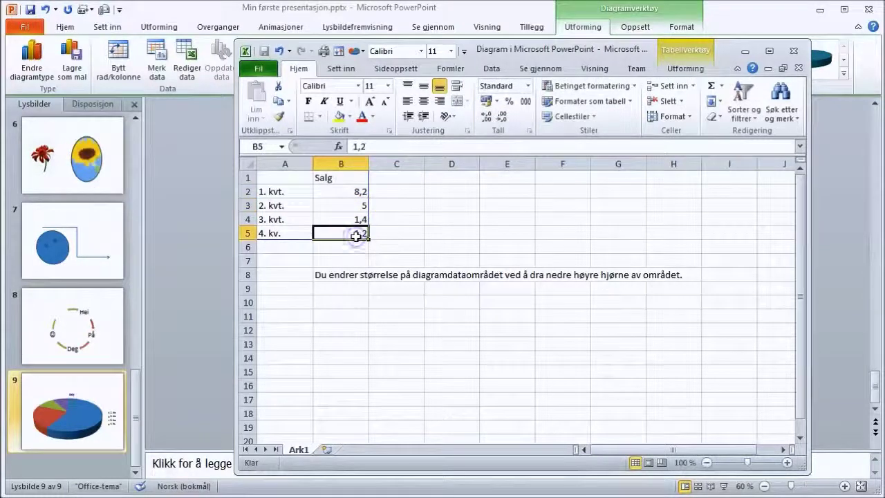
type("4,6")
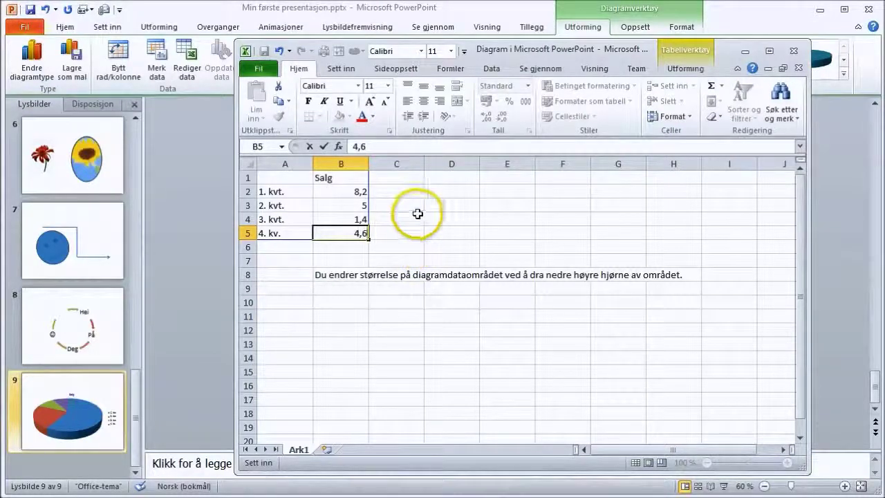
left_click(360, 216)
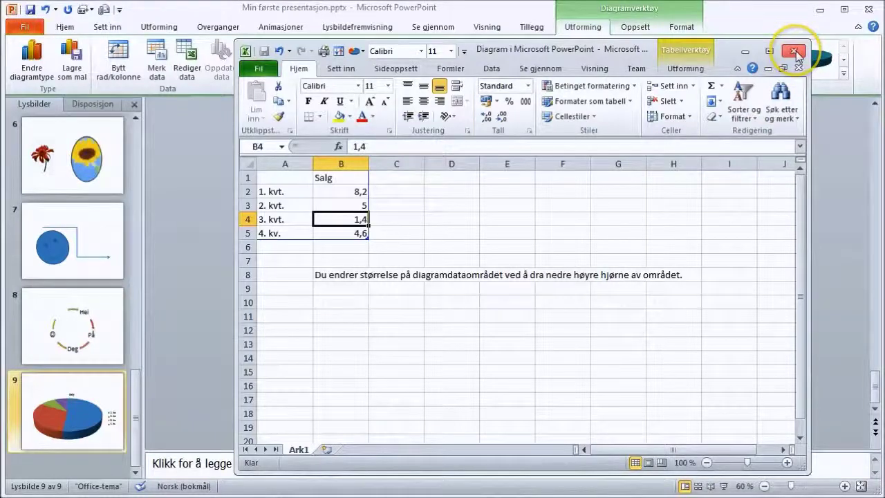
left_click(795, 53)
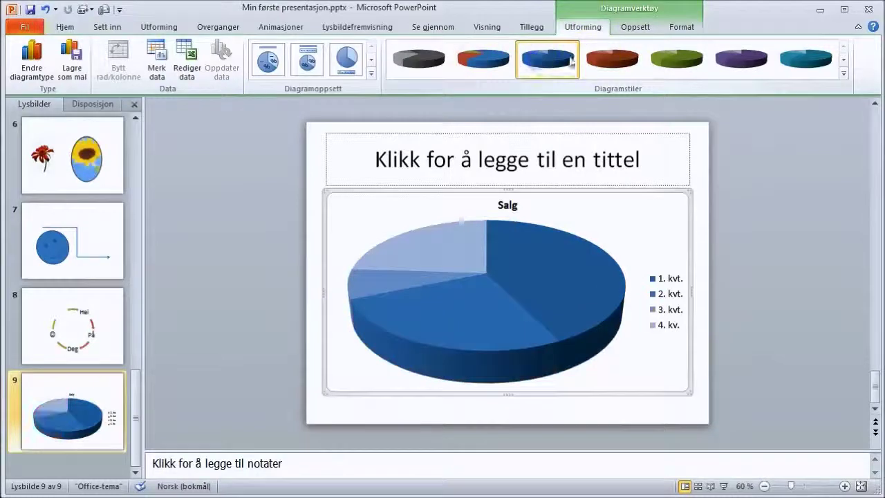
Apply the multicoloured black-background style from the Diagramstiler gallery to the pie chart.
left_click(729, 62)
left_click(843, 74)
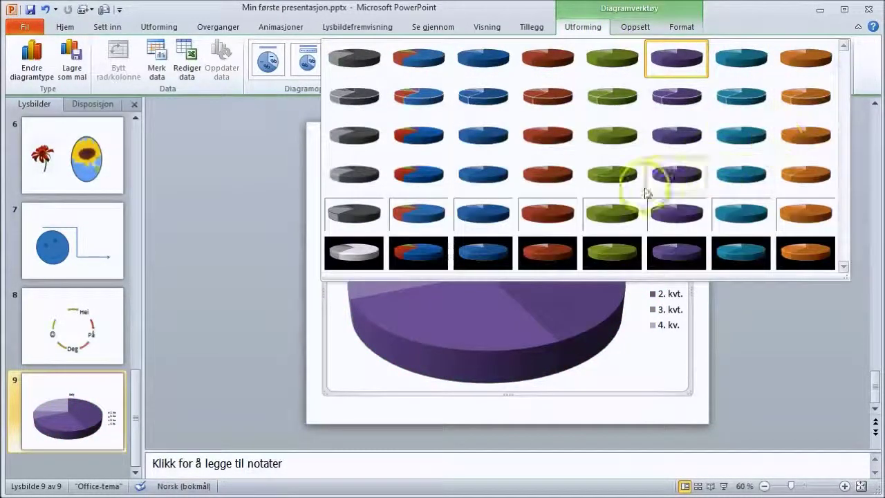
left_click(402, 256)
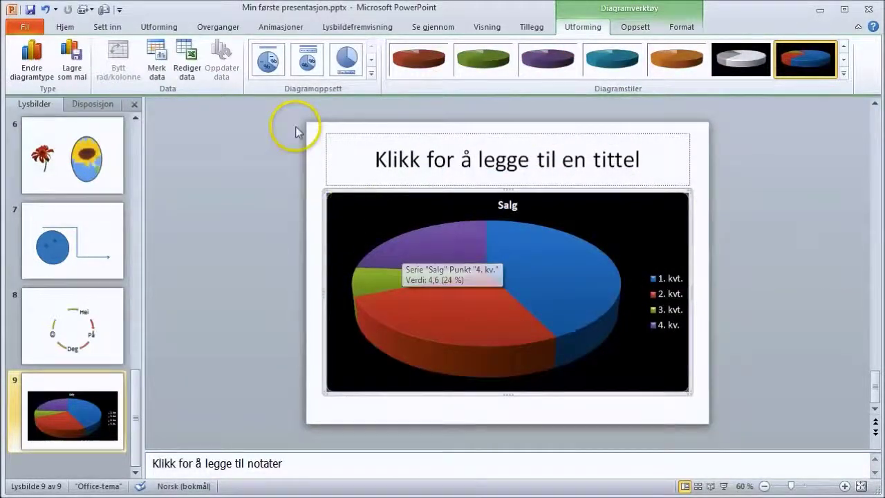
Apply layout Oppsett 2 (top legend, percentage labels) and reopen the chart data with Rediger data.
left_click(371, 72)
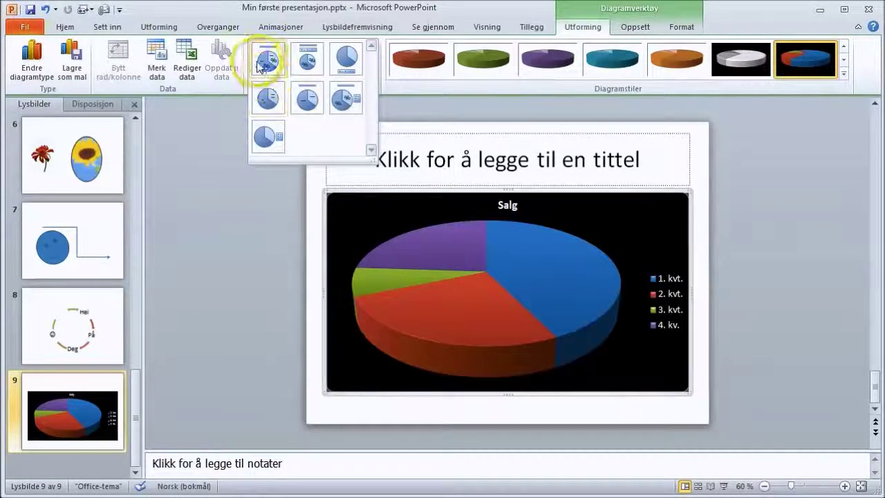
left_click(306, 61)
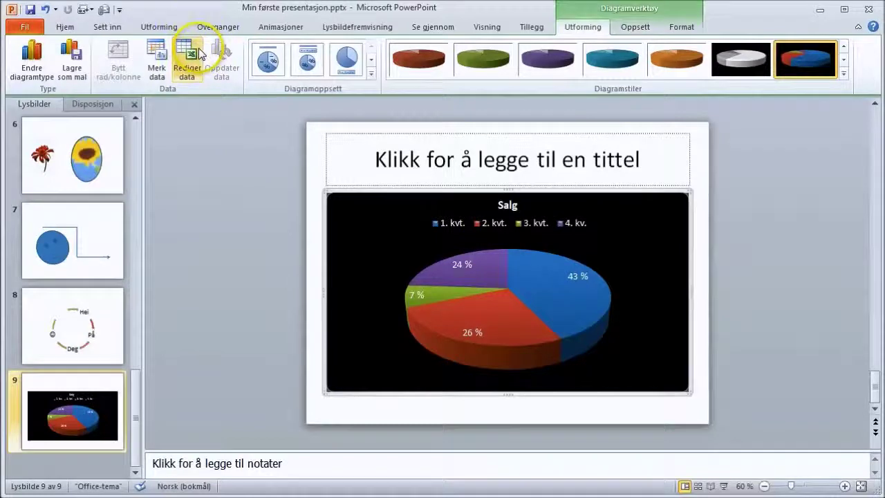
left_click(184, 66)
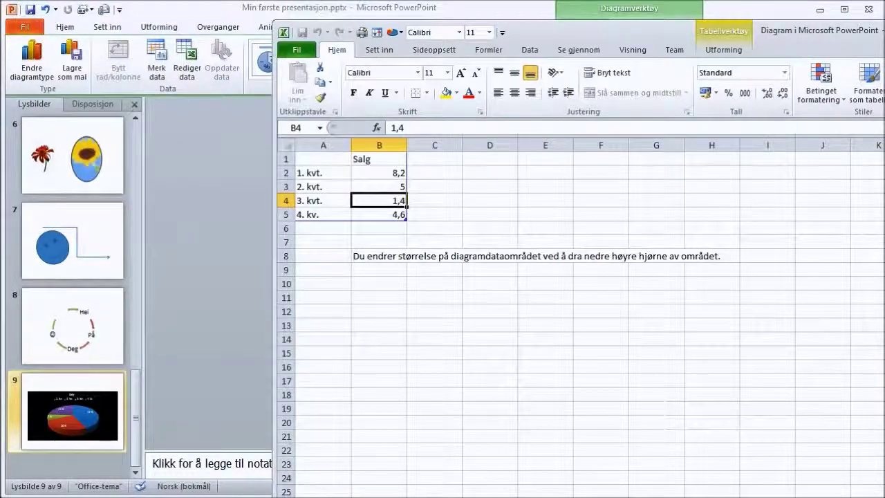
Change the 4. kv. value in B5 to 2,5 and close the chart data.
left_click(386, 187)
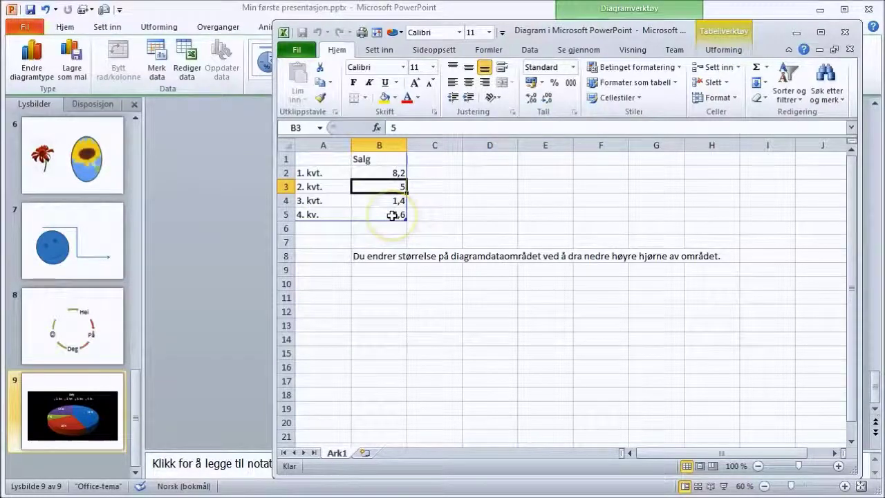
left_click(392, 215)
type("2")
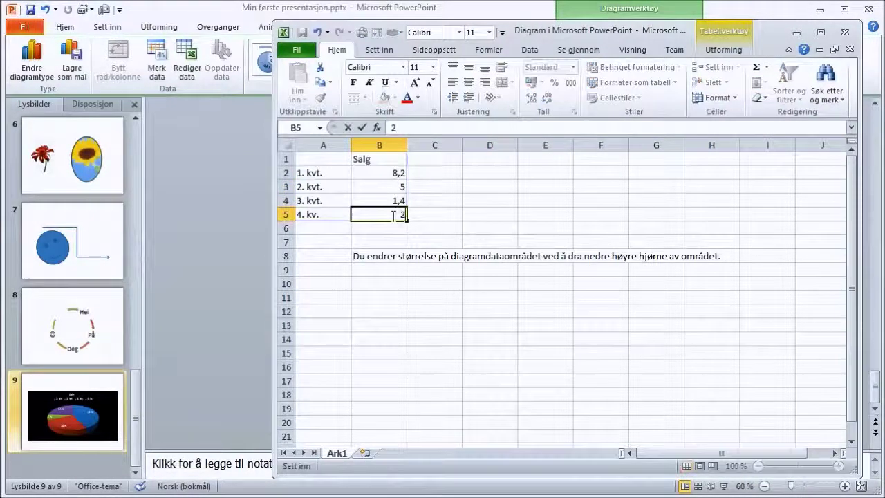
type(",5")
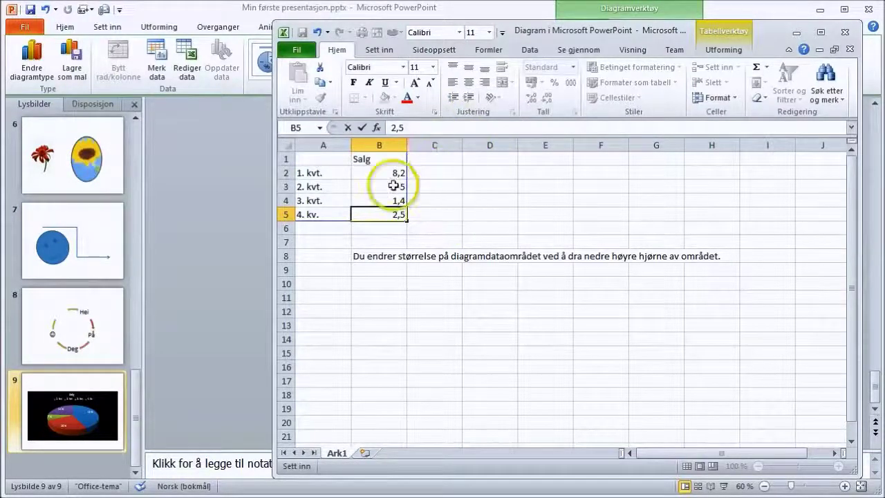
left_click(451, 187)
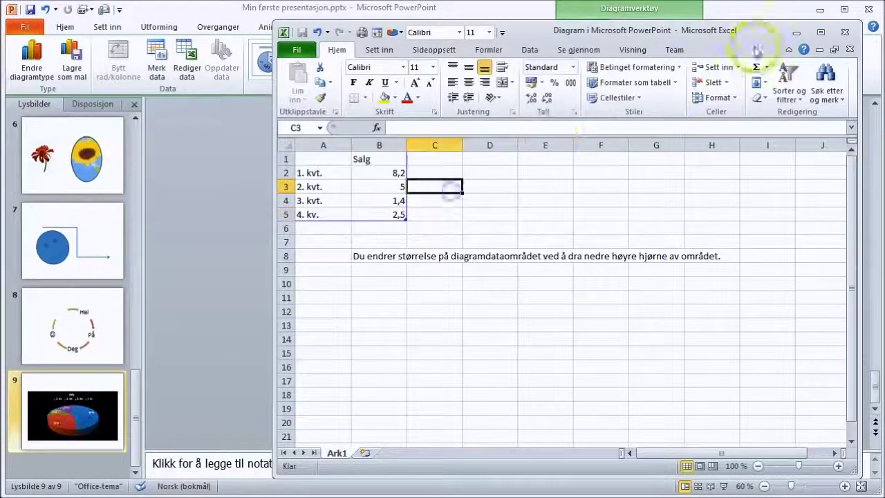
left_click(848, 33)
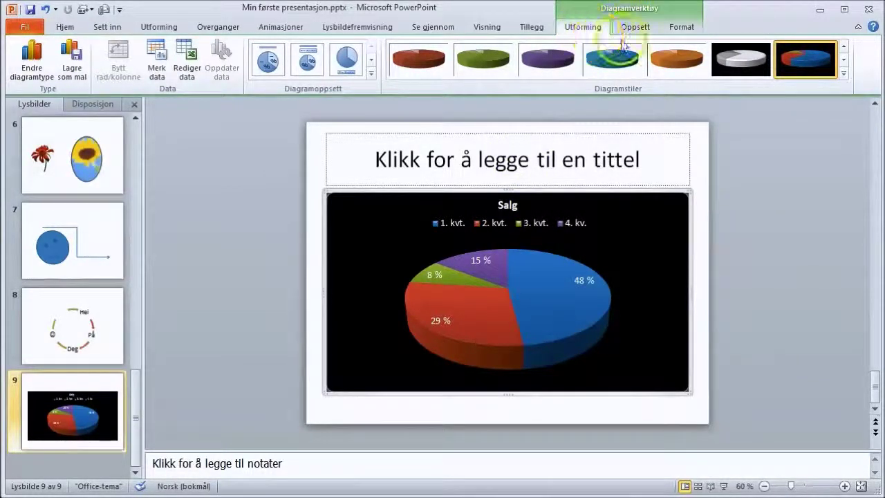
Look through the chart's Oppsett and Format options, then add a new title-and-content slide.
left_click(643, 29)
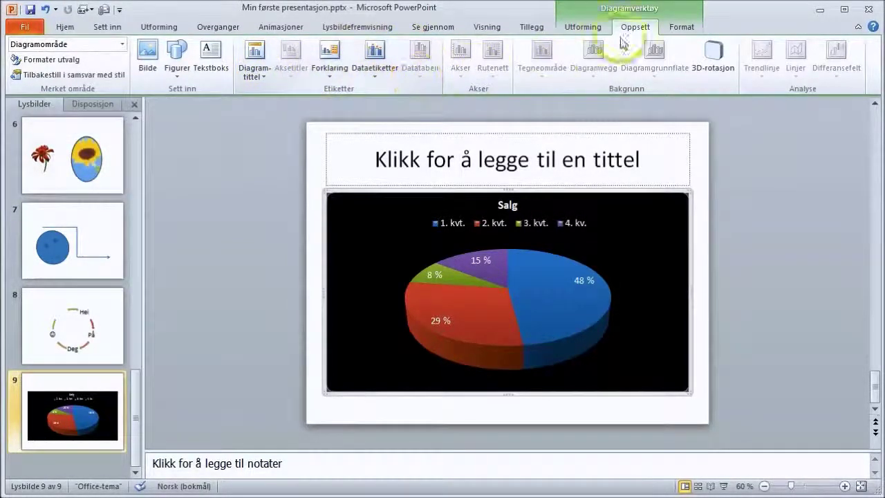
left_click(679, 29)
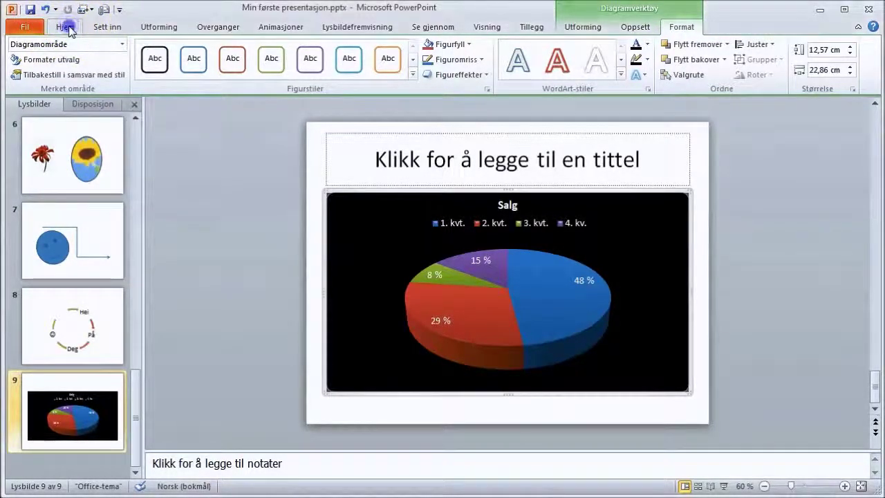
left_click(67, 27)
left_click(90, 54)
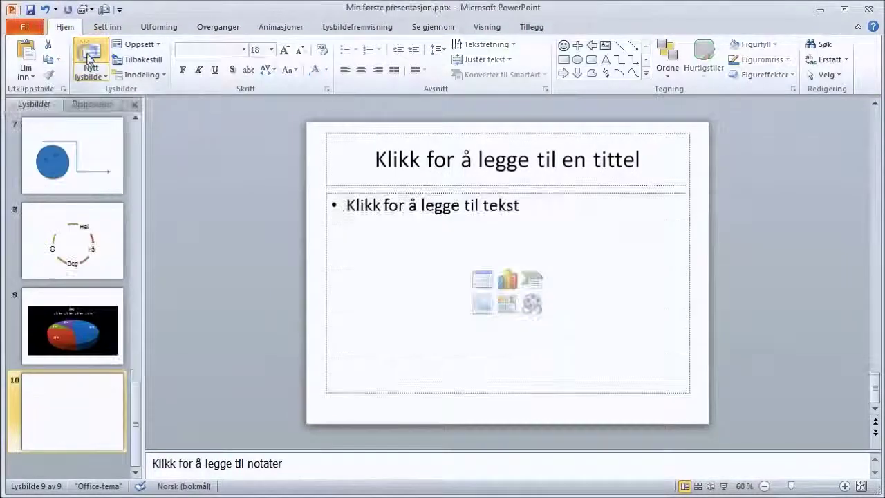
Fill slide 10 with the title ksdfhk and the bullets Tekst, Her, Og and Der.
left_click(372, 209)
left_click(357, 206)
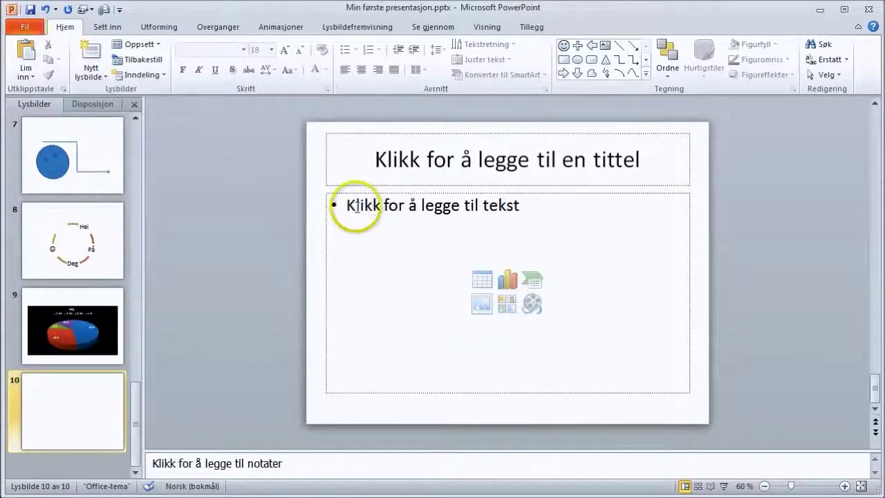
left_click(349, 204)
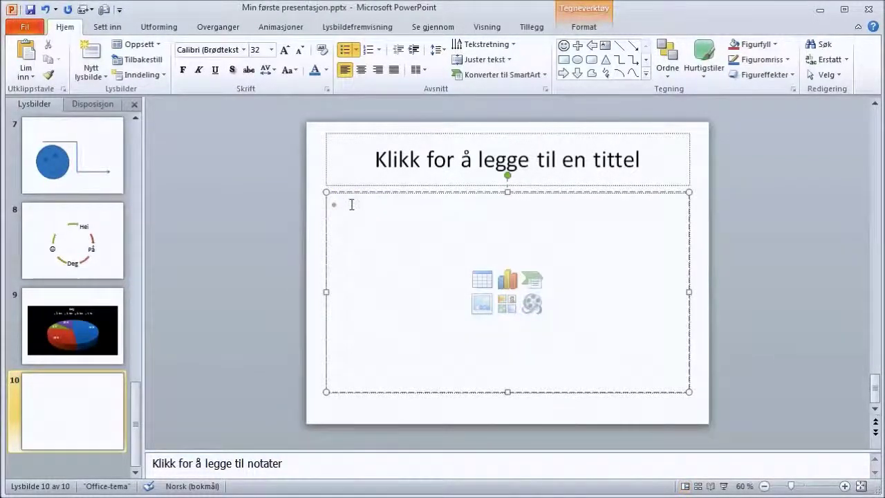
type("Teks")
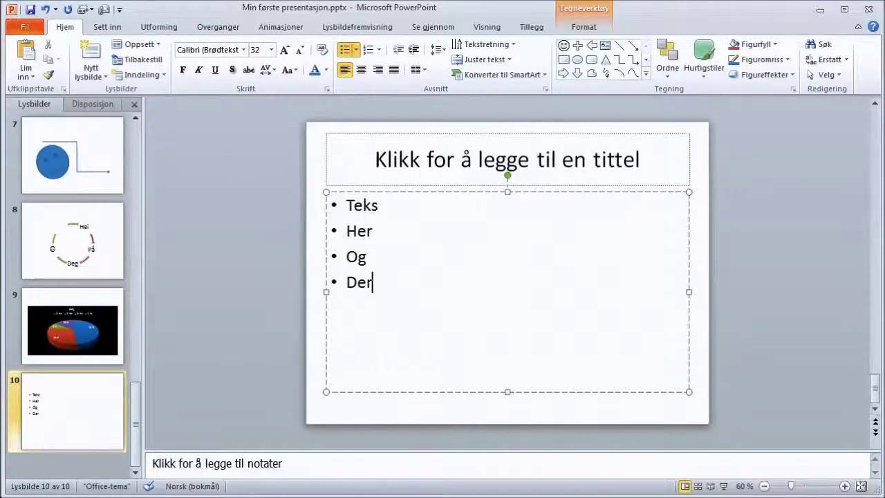
left_click(379, 206)
type("t")
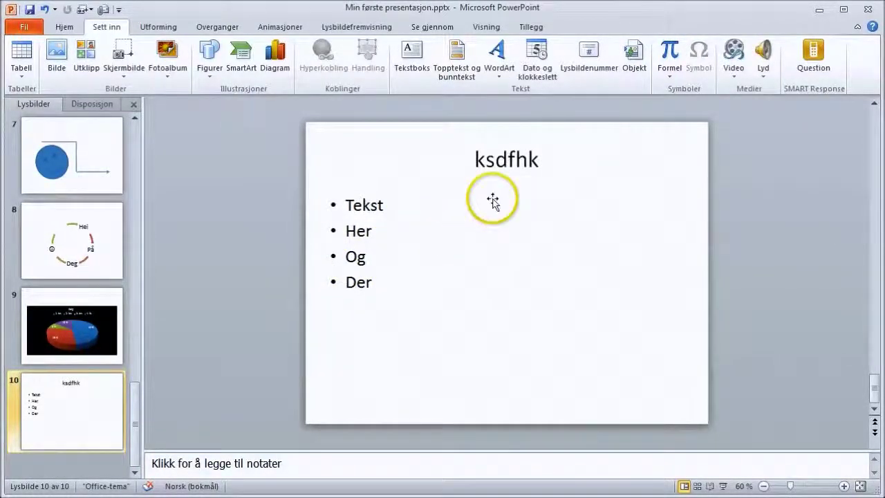
left_click(357, 233)
double_click(357, 232)
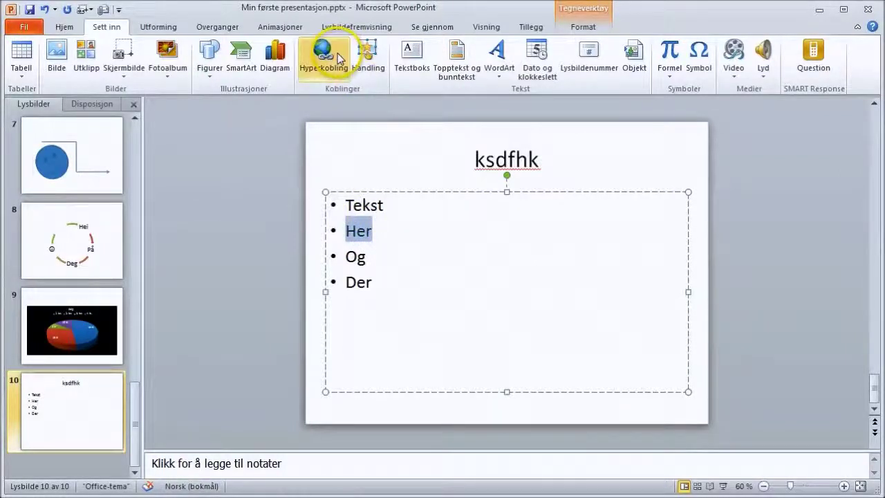
left_click(335, 57)
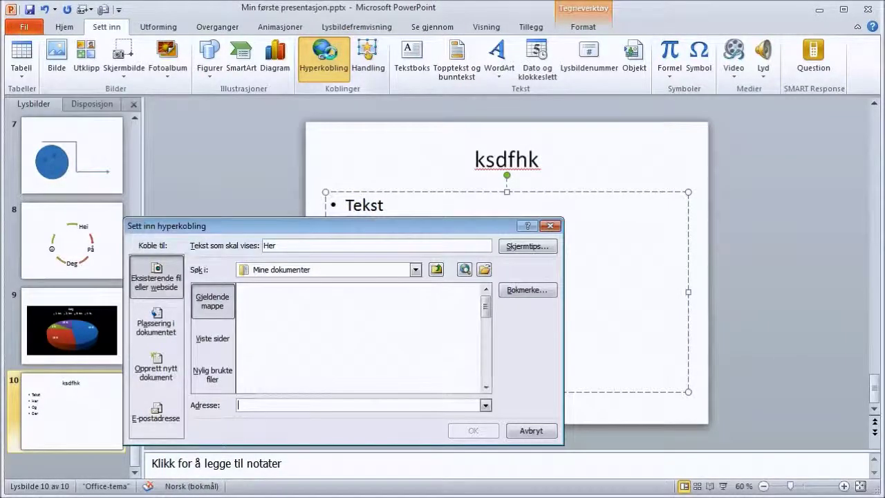
left_click(278, 405)
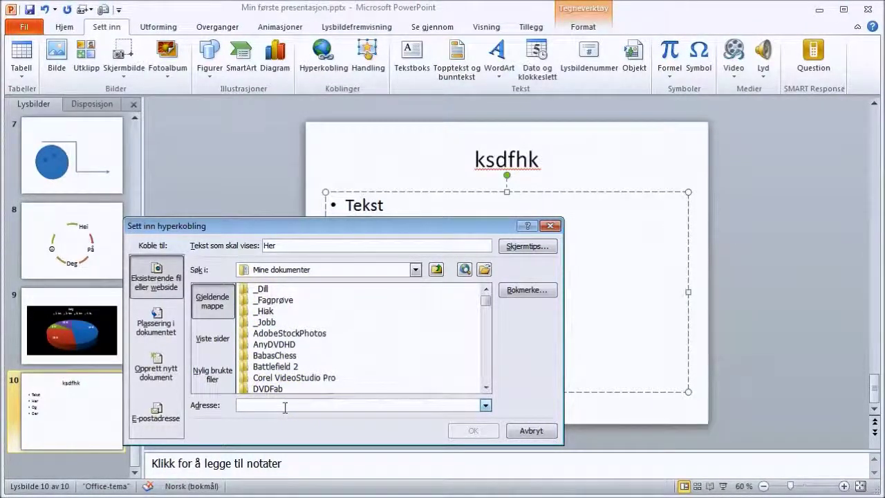
type("www.hioa.no/")
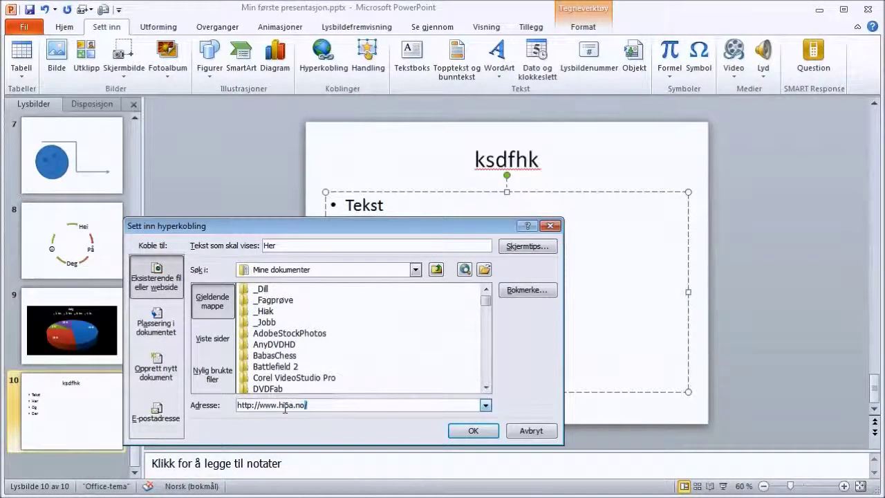
left_click(473, 431)
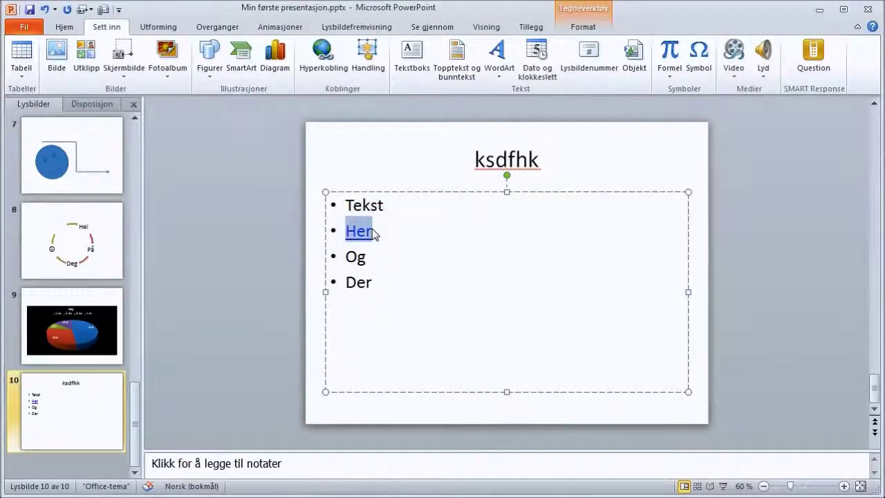
double_click(359, 284)
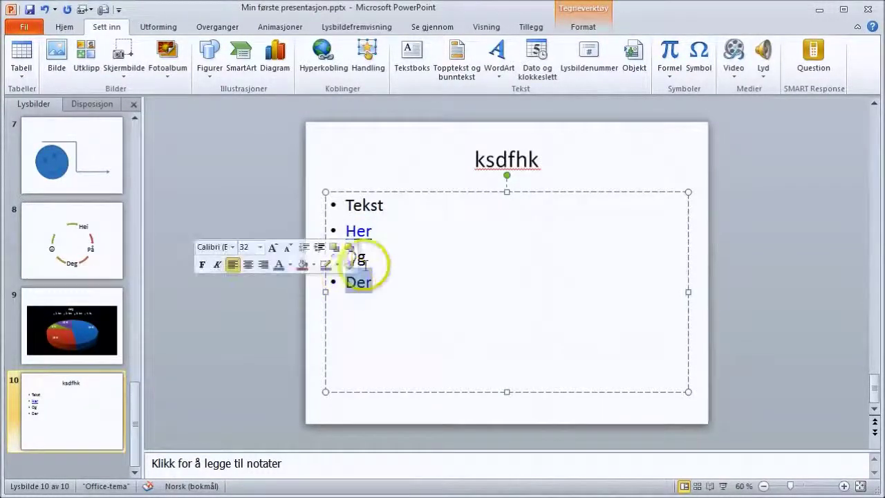
Hyperlink the bullet word Der to slide 1, 'Her er en tittel', in this presentation.
left_click(334, 52)
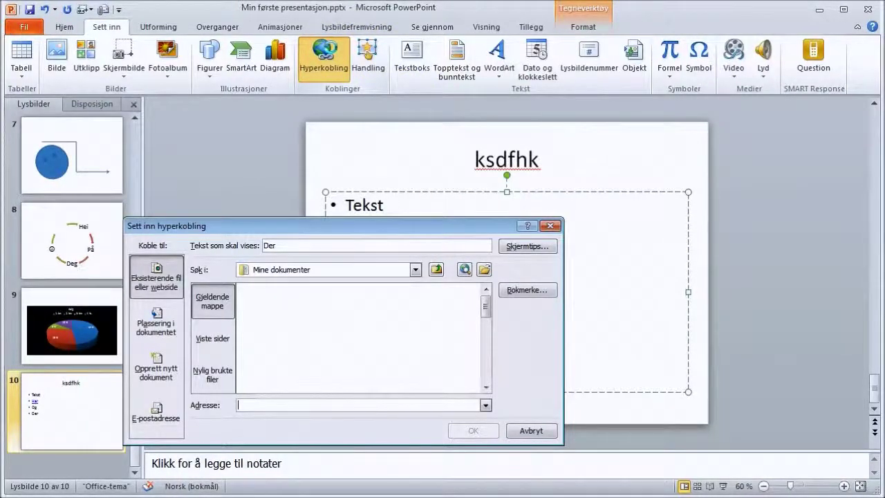
left_click(158, 319)
left_click(166, 330)
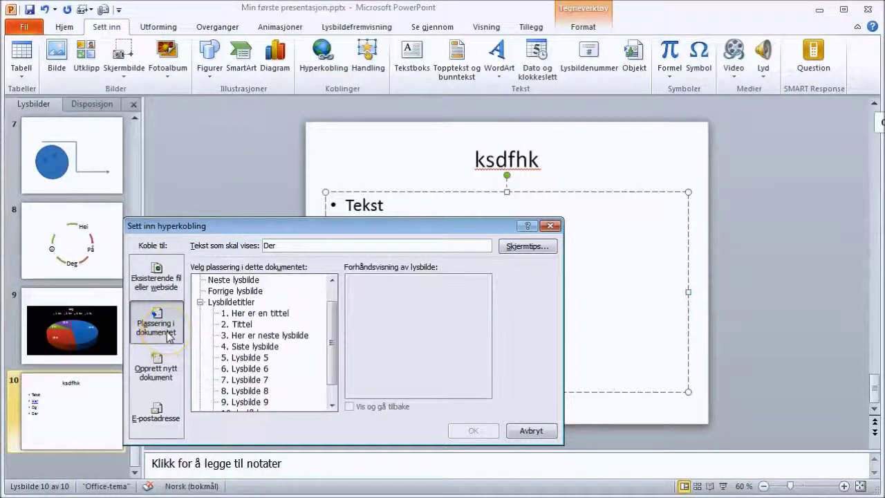
left_click(169, 328)
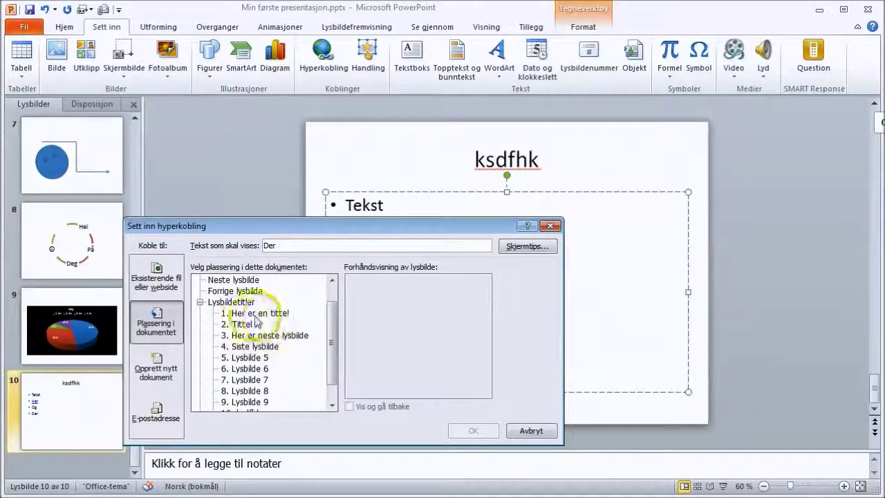
left_click(244, 315)
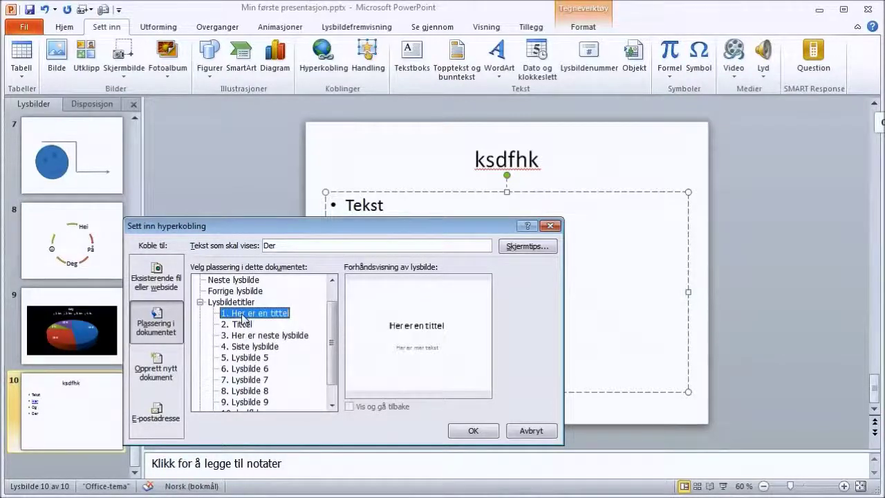
left_click(474, 430)
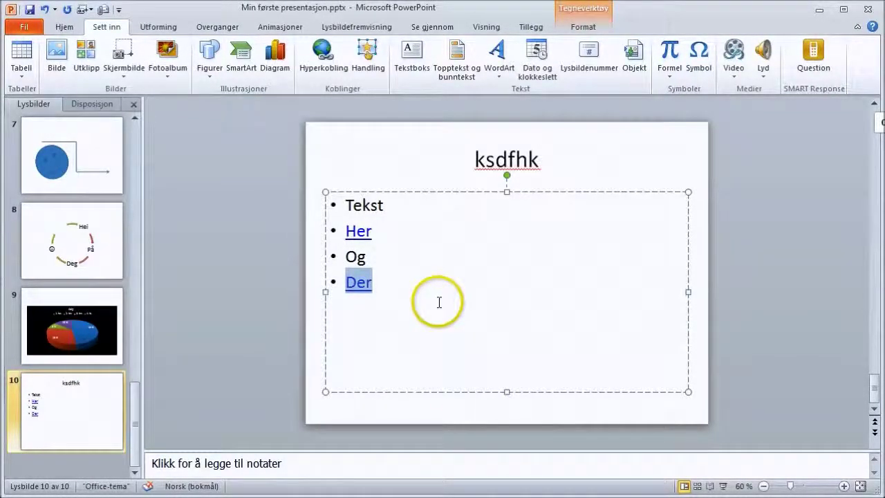
double_click(356, 256)
left_click(367, 61)
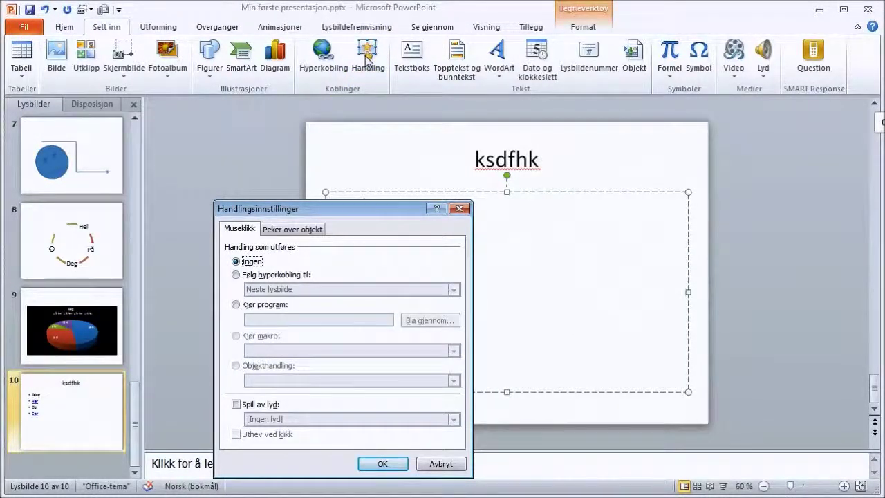
left_click(236, 275)
left_click(453, 289)
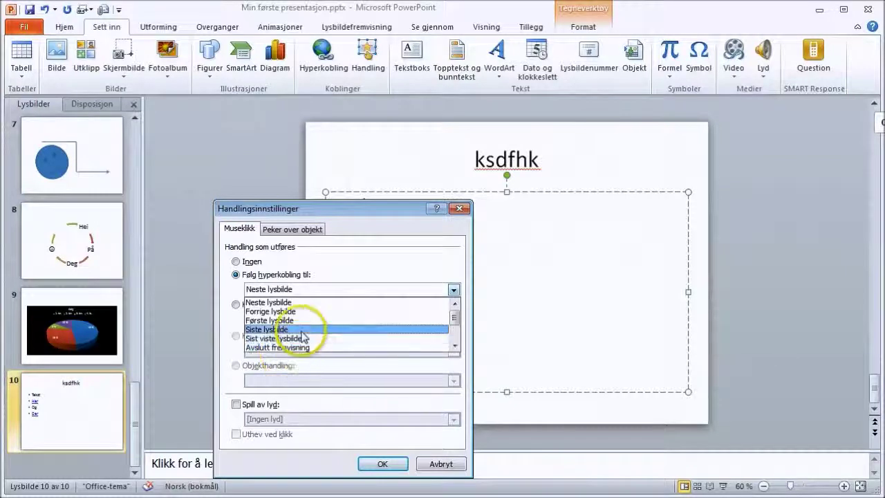
left_click(445, 275)
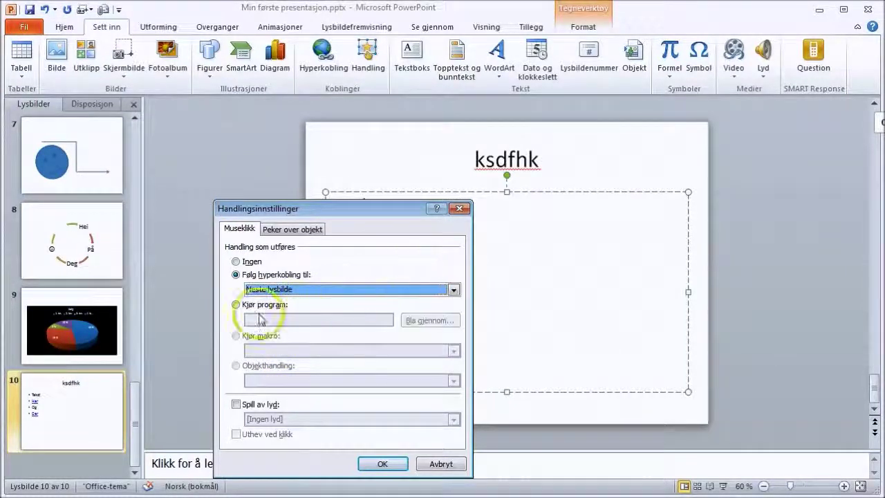
left_click(237, 405)
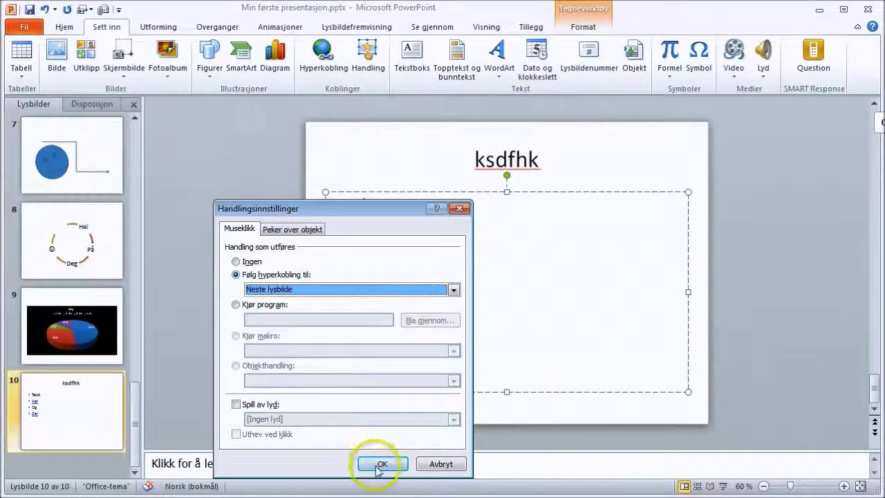
left_click(427, 463)
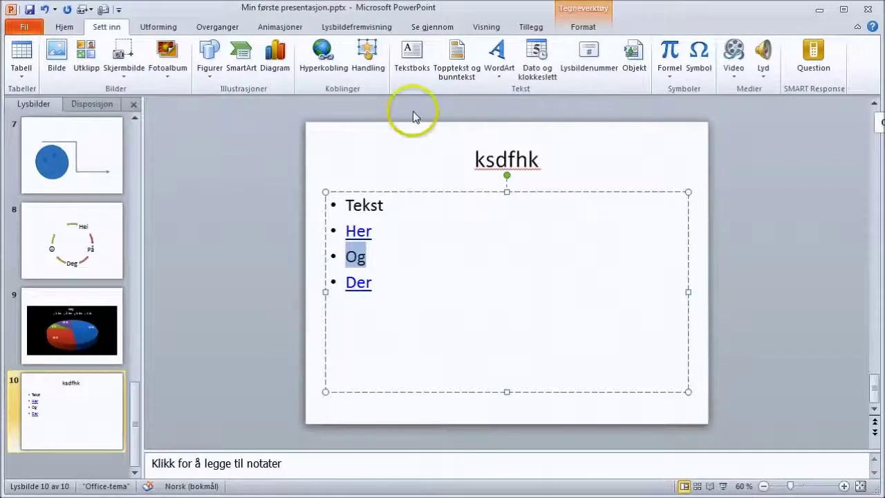
Draw a text box on slide 10 and type 'Her er en tekstboks' in it.
left_click(417, 57)
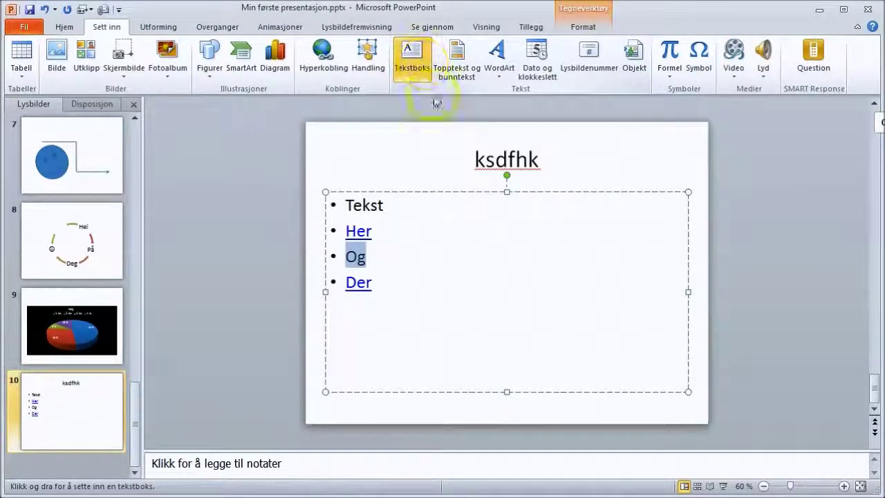
left_click(418, 208)
left_click_drag(417, 208, 502, 278)
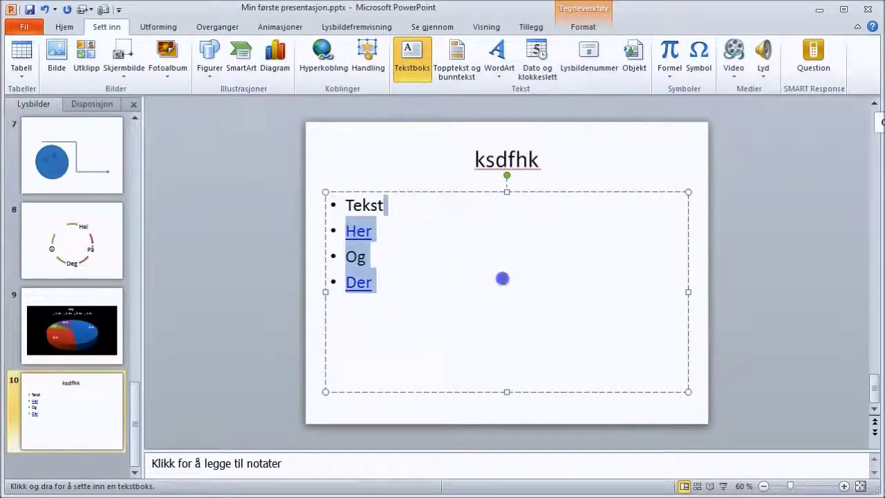
left_click(458, 211)
left_click(417, 160)
left_click(391, 140)
left_click_drag(314, 176, 488, 296)
left_click(401, 192)
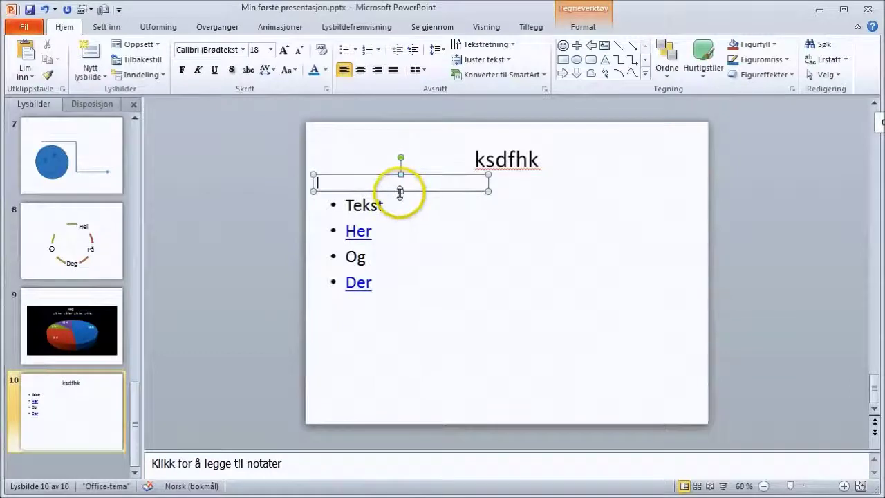
type("Her er en tekstboks")
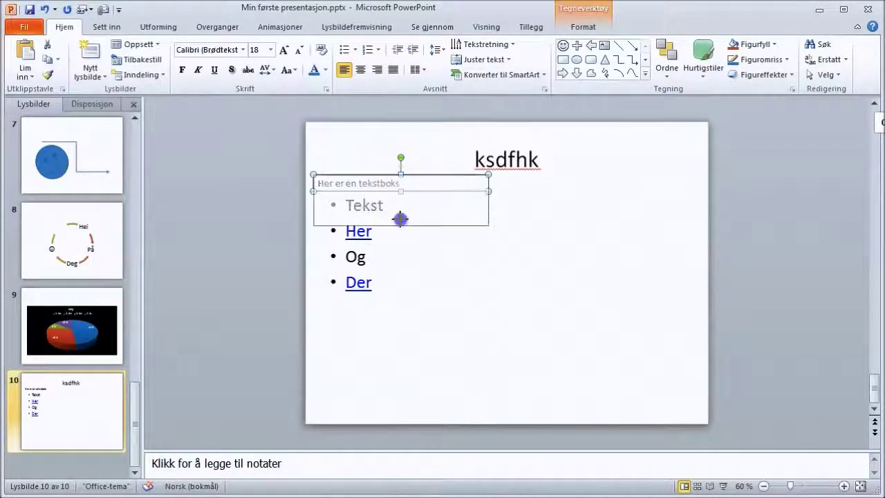
Move the text box to the right of the bullet list.
left_click_drag(401, 191, 398, 264)
left_click_drag(354, 172, 576, 211)
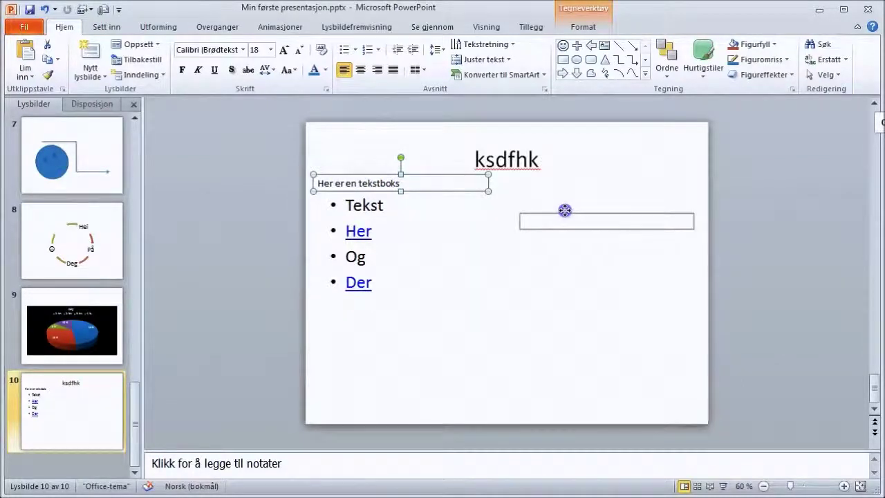
left_click_drag(576, 210, 565, 211)
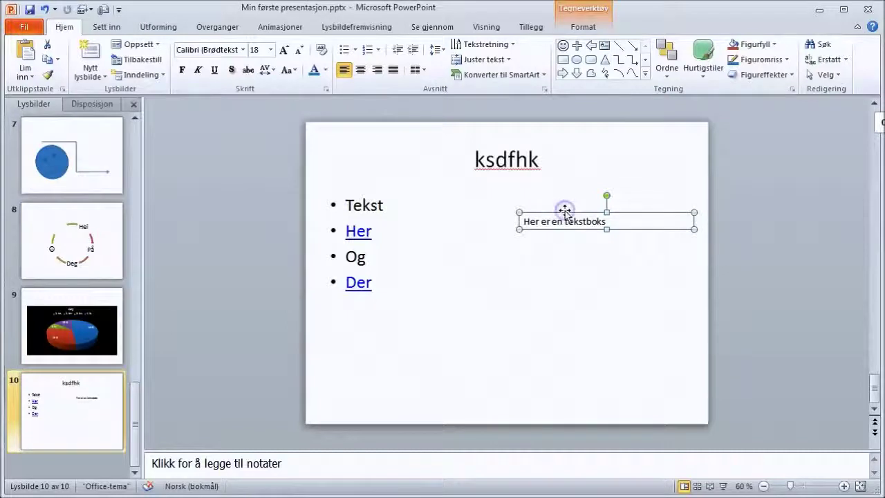
left_click(121, 28)
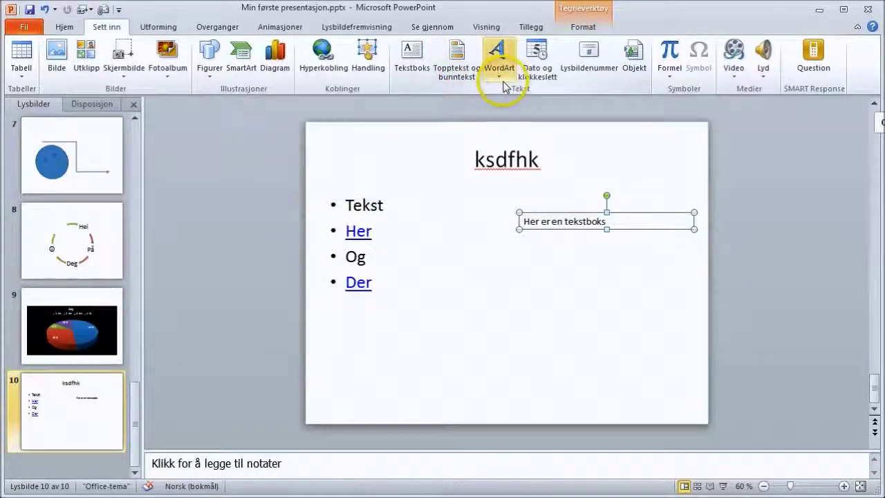
left_click(501, 77)
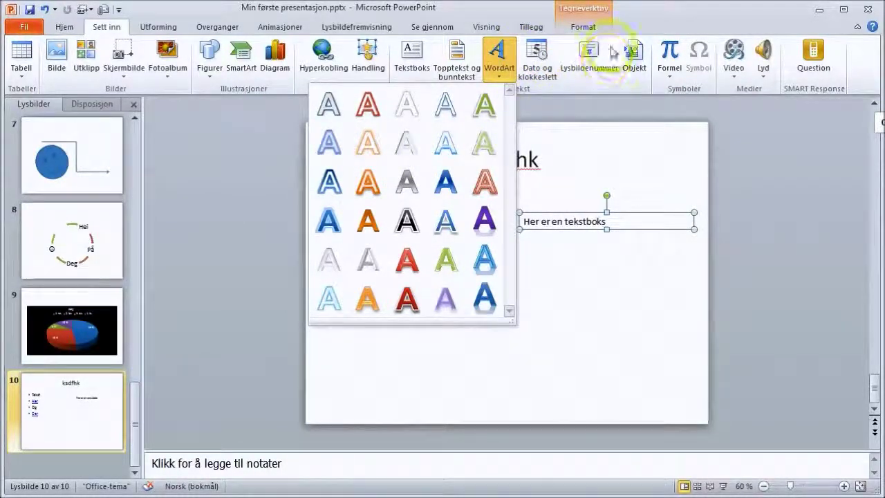
left_click(594, 59)
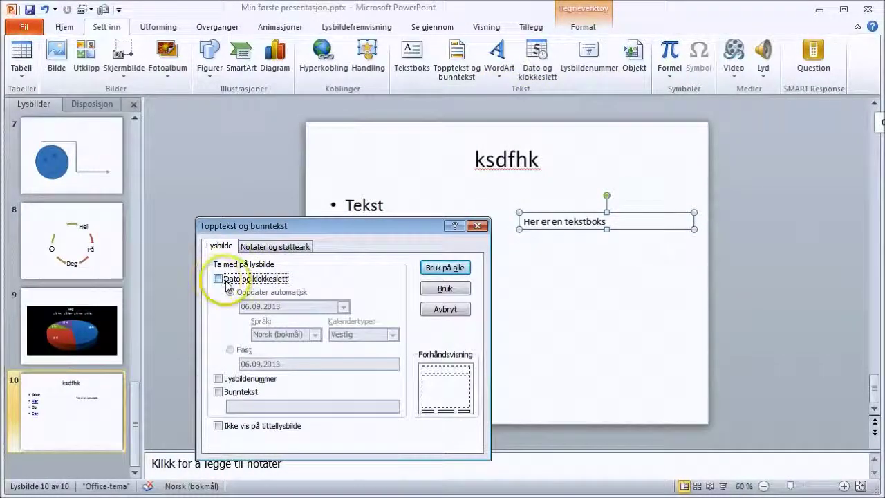
left_click(477, 226)
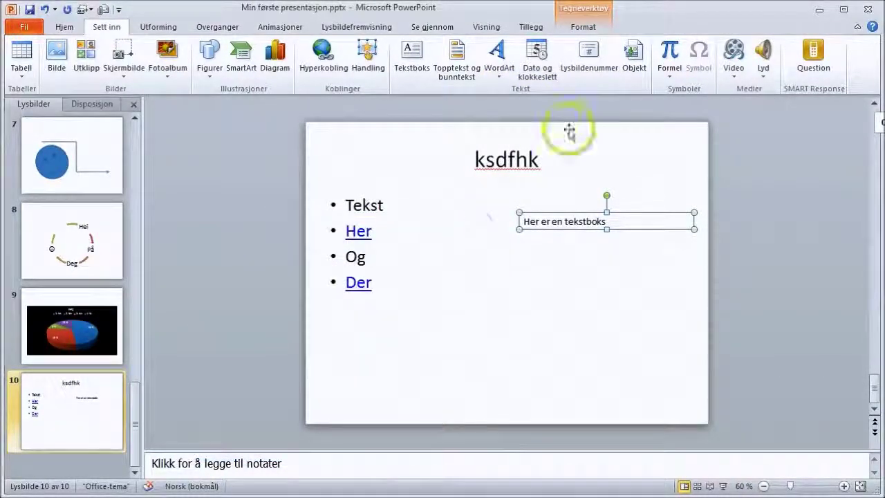